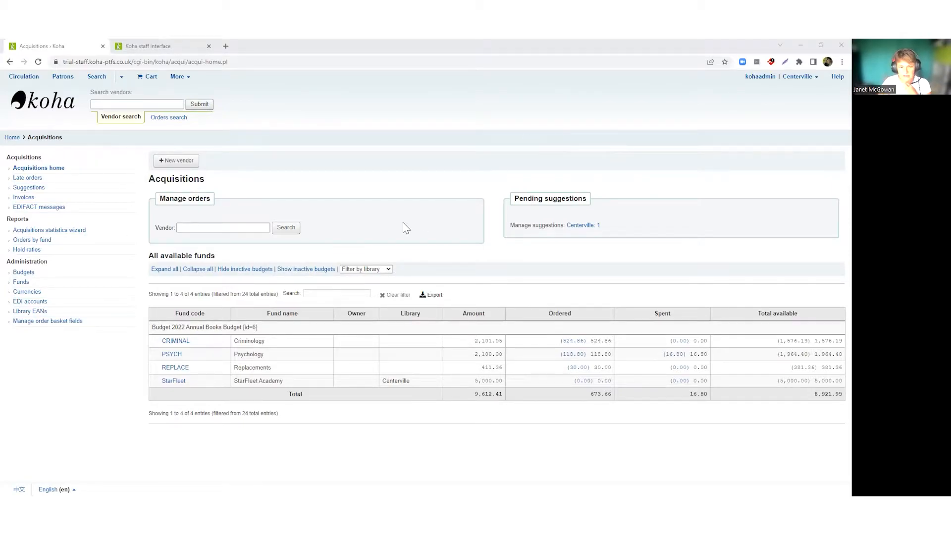
Search for the vendor "acme" in the acquisitions module
{"action": "left_click", "coordinate": [228, 228]}
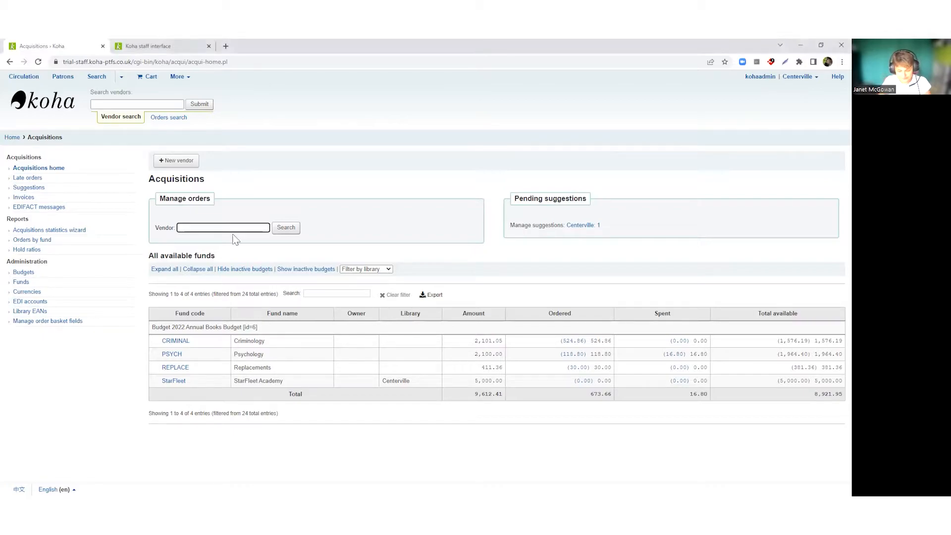
{"action": "type", "text": "acme"}
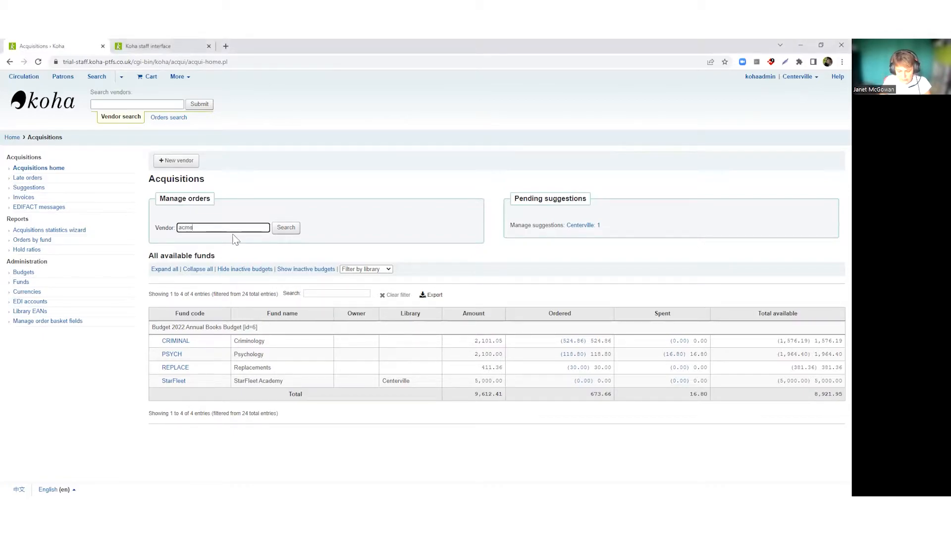
{"action": "key", "text": "Return"}
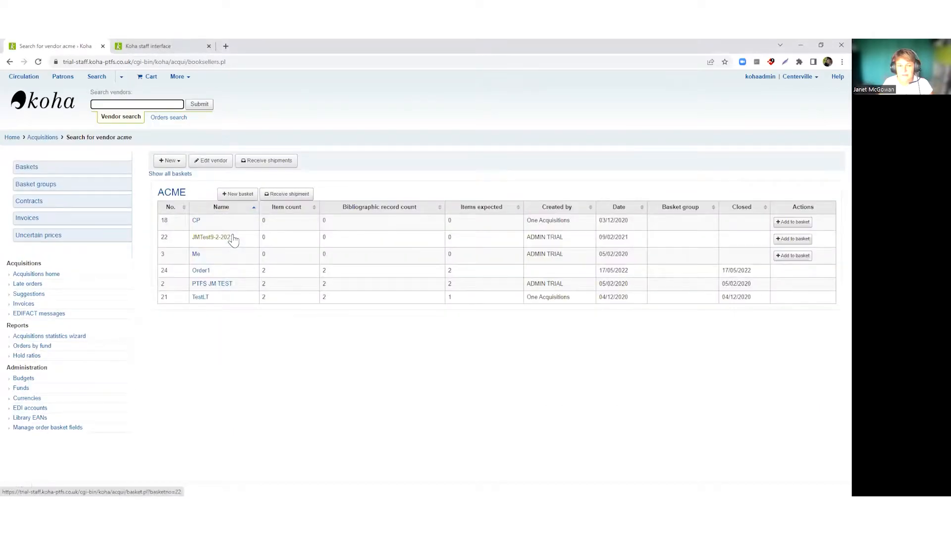
Start receiving a new shipment from ACME under vendor invoice Tuesday123
{"action": "left_click", "coordinate": [276, 195]}
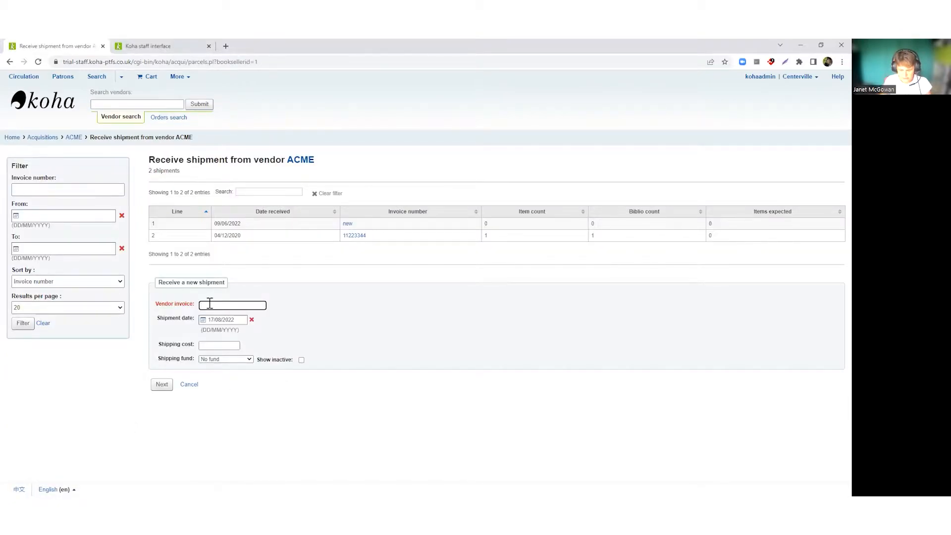
{"action": "type", "text": "Tuesday1"}
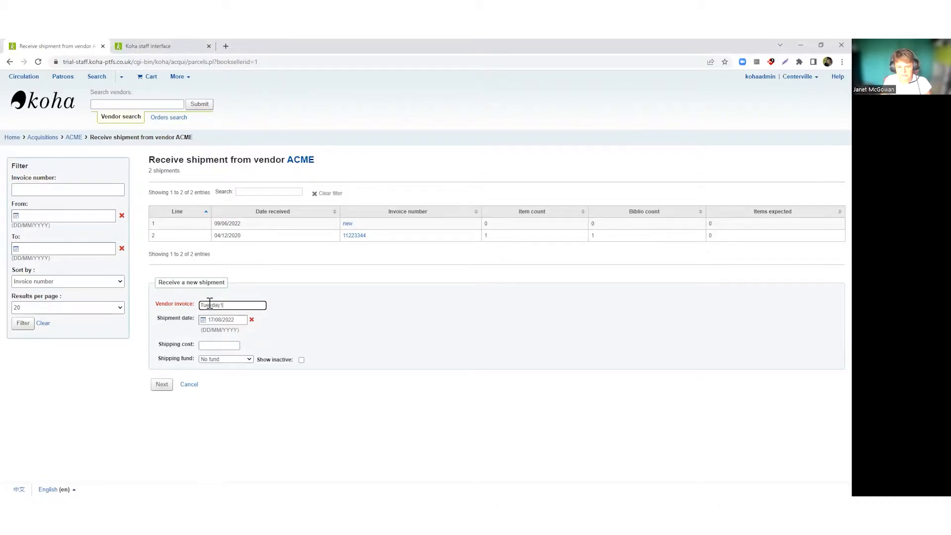
{"action": "type", "text": "2"}
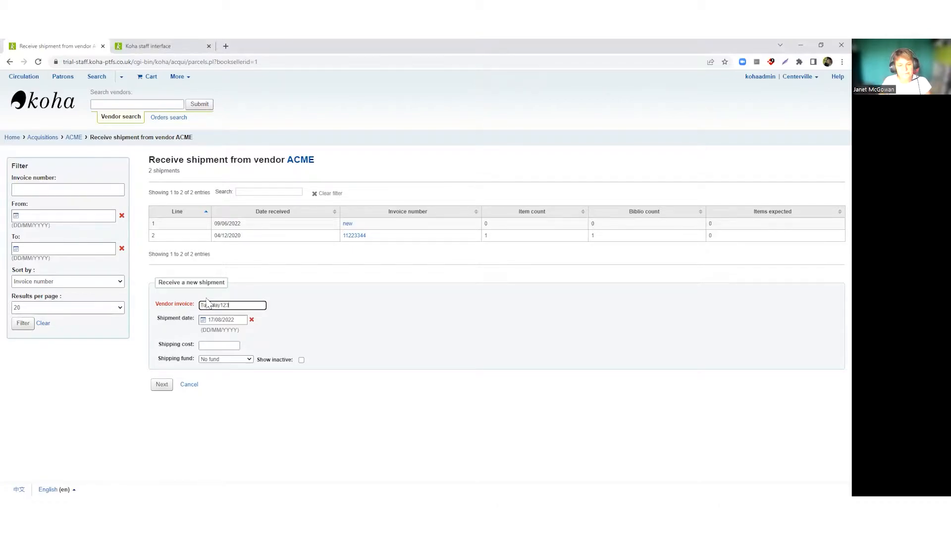
{"action": "type", "text": "3"}
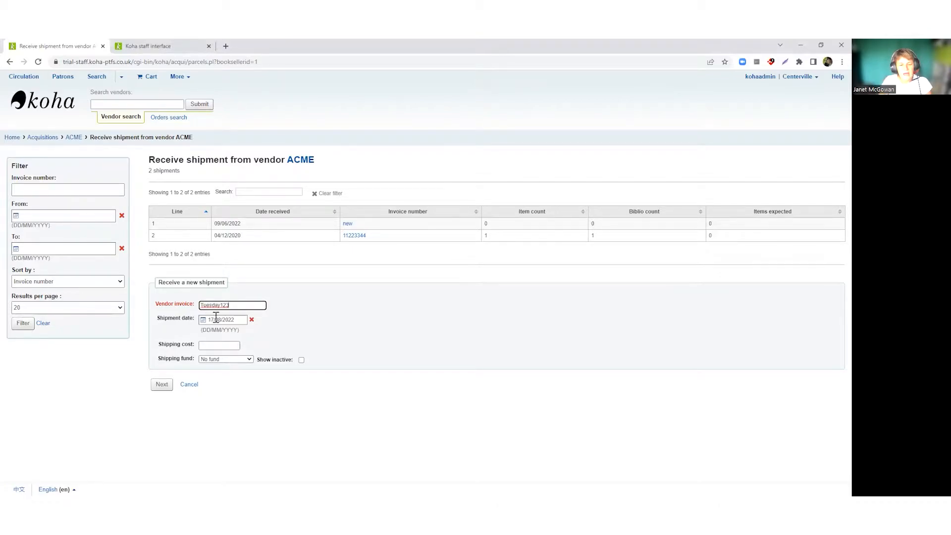
{"action": "left_click", "coordinate": [158, 384]}
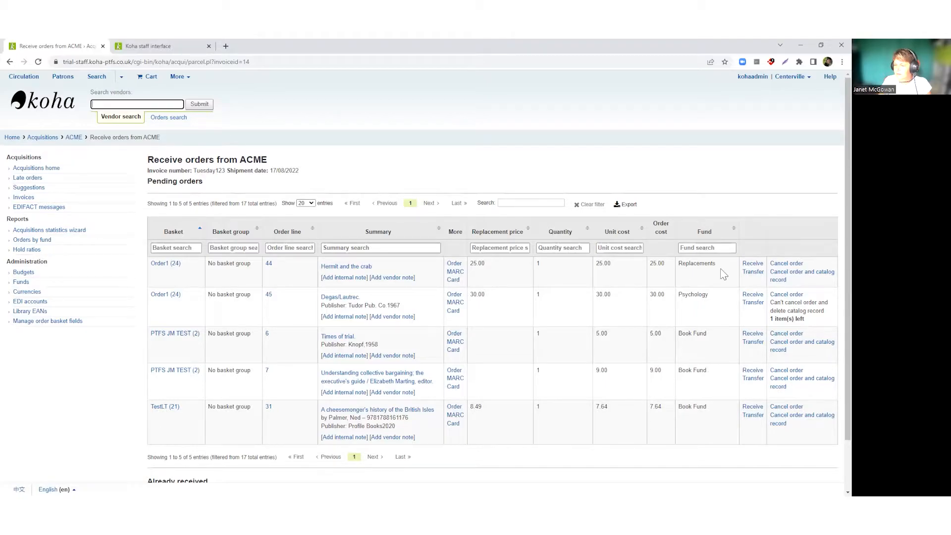
Receive the ordered item "Hermit and the crab" on this shipment and save the receipt
{"action": "left_click", "coordinate": [750, 264]}
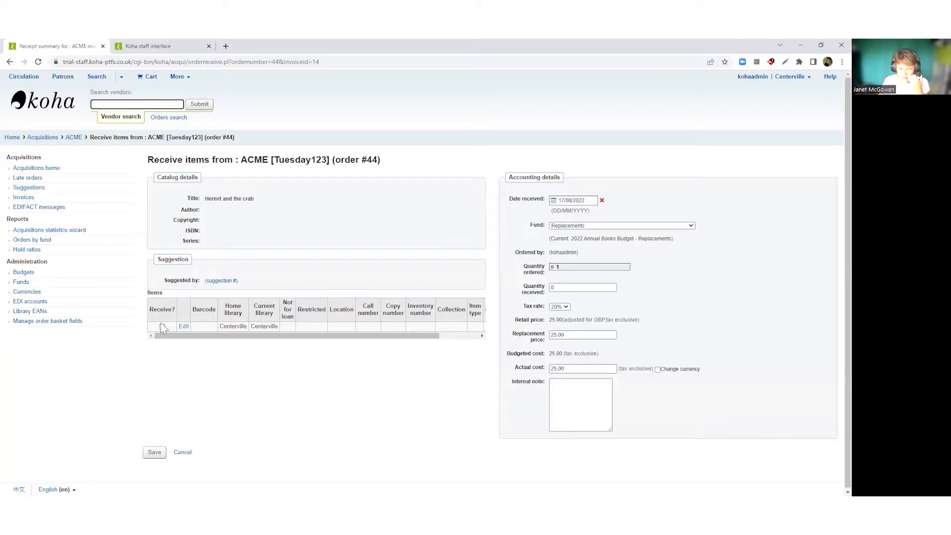
{"action": "left_click", "coordinate": [161, 326]}
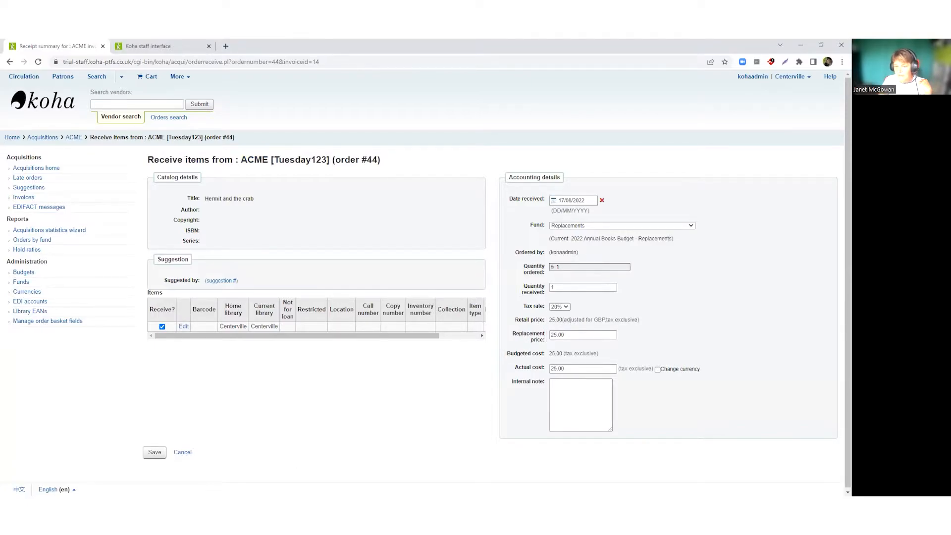
{"action": "left_click", "coordinate": [154, 452]}
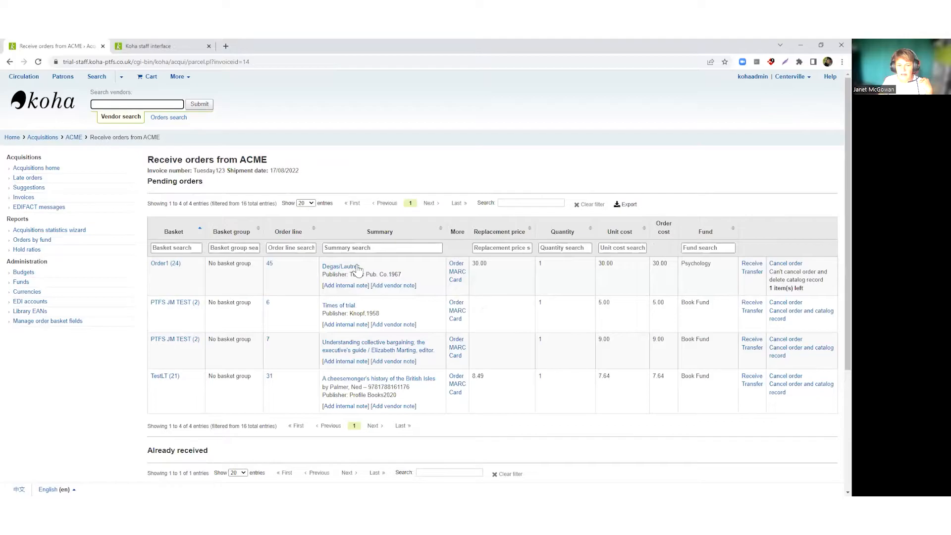
Finish receiving the shipment after checking the already received orders, bringing up its invoice
{"action": "scroll", "coordinate": [208, 297], "scroll_direction": "down", "scroll_amount": 3}
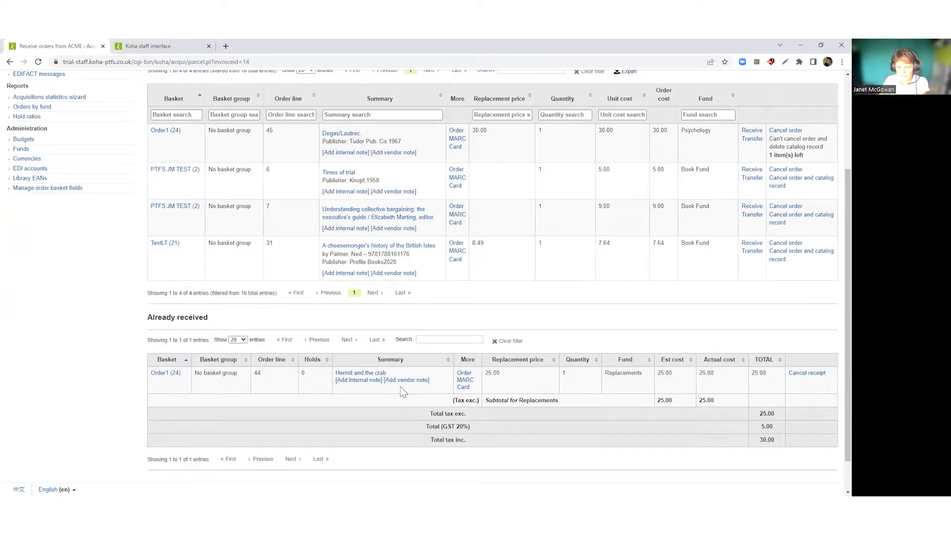
{"action": "scroll", "coordinate": [400, 387], "scroll_direction": "down", "scroll_amount": 1}
{"action": "left_click", "coordinate": [174, 448]}
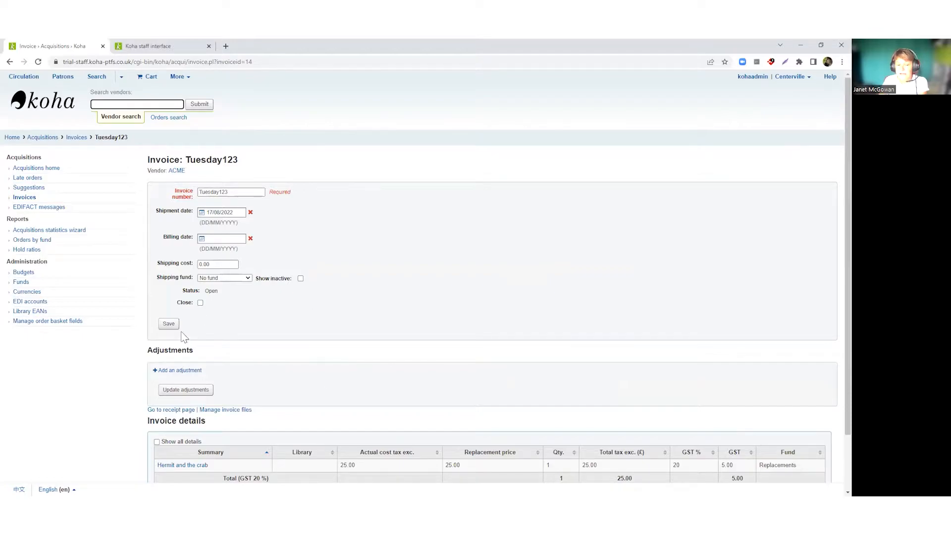
Start an invoice adjustment with an amount of -2.00 charged to the Replacements fund
{"action": "scroll", "coordinate": [263, 324], "scroll_direction": "down", "scroll_amount": 2}
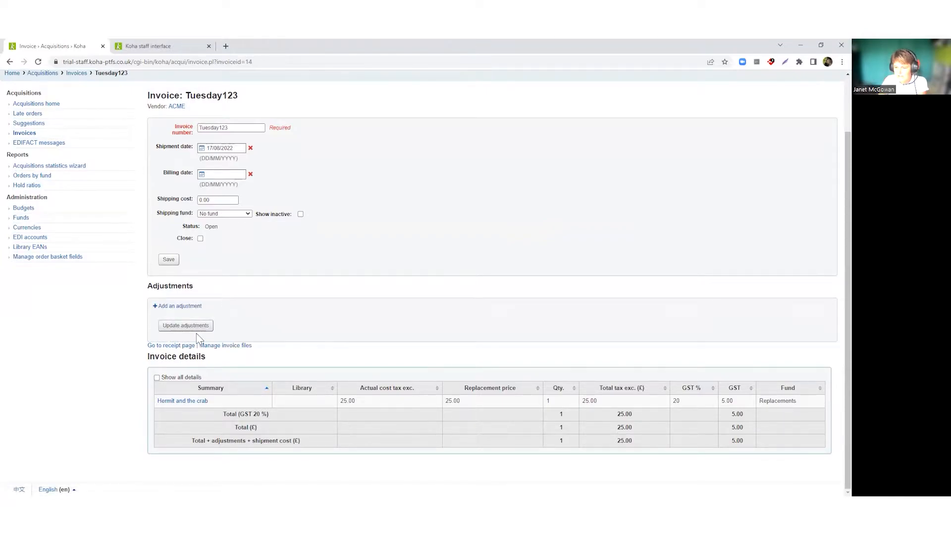
{"action": "left_click", "coordinate": [168, 307]}
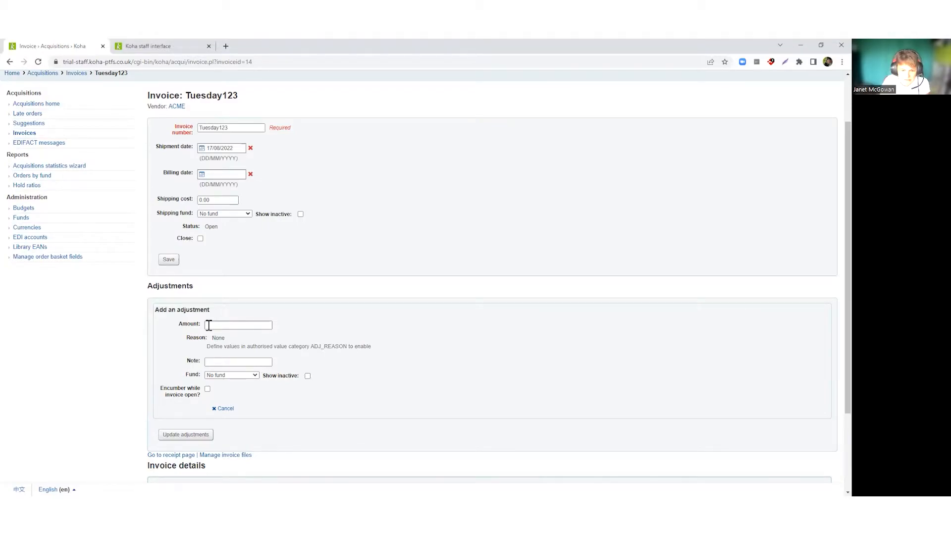
{"action": "left_click", "coordinate": [210, 325]}
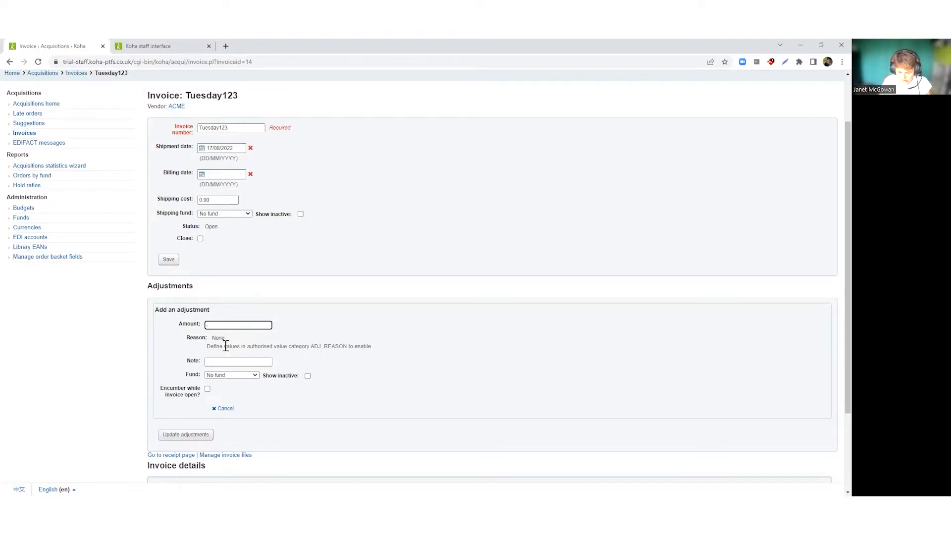
{"action": "type", "text": "-2.00"}
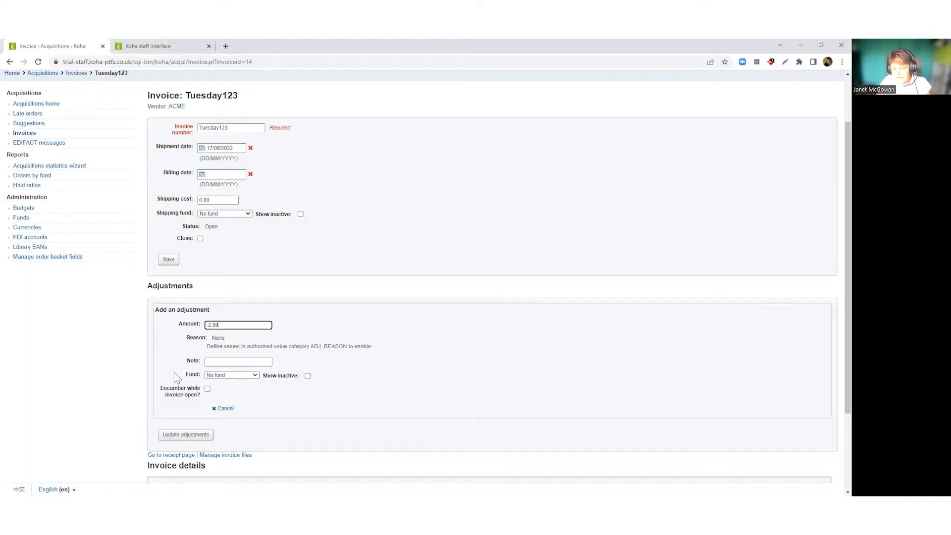
{"action": "left_click", "coordinate": [227, 377]}
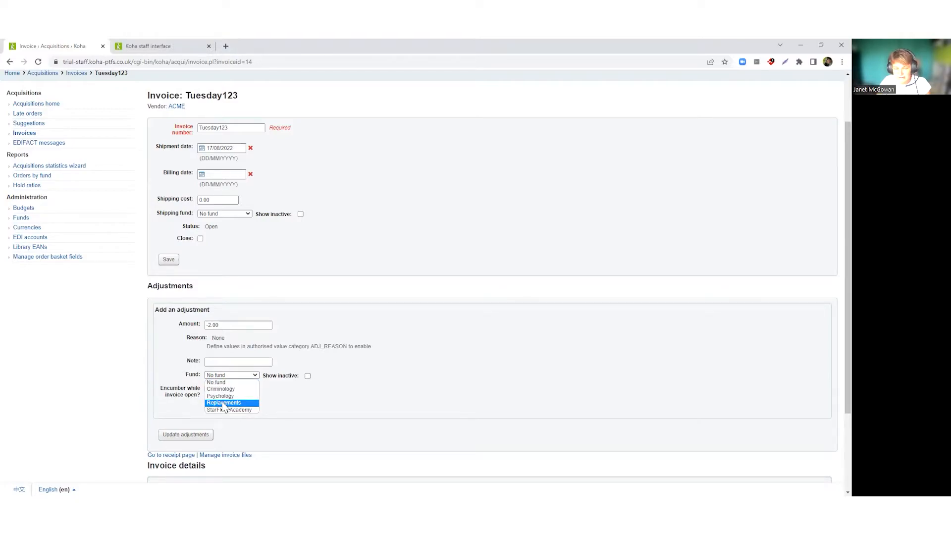
{"action": "left_click", "coordinate": [224, 404]}
Give the adjustment the note "credit note received", encumber it while the invoice is open, and update the adjustments
{"action": "left_click", "coordinate": [221, 361]}
{"action": "type", "text": "credit"}
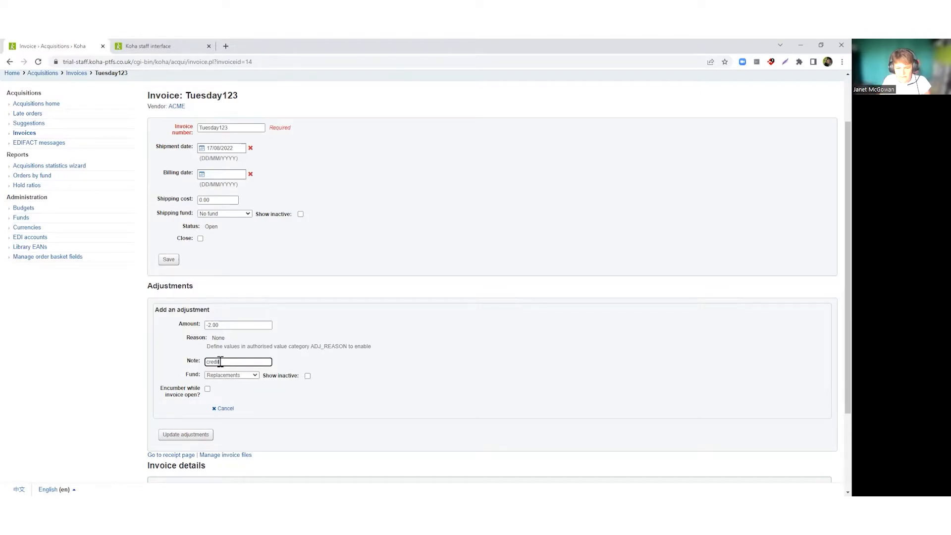
{"action": "type", "text": " note r"}
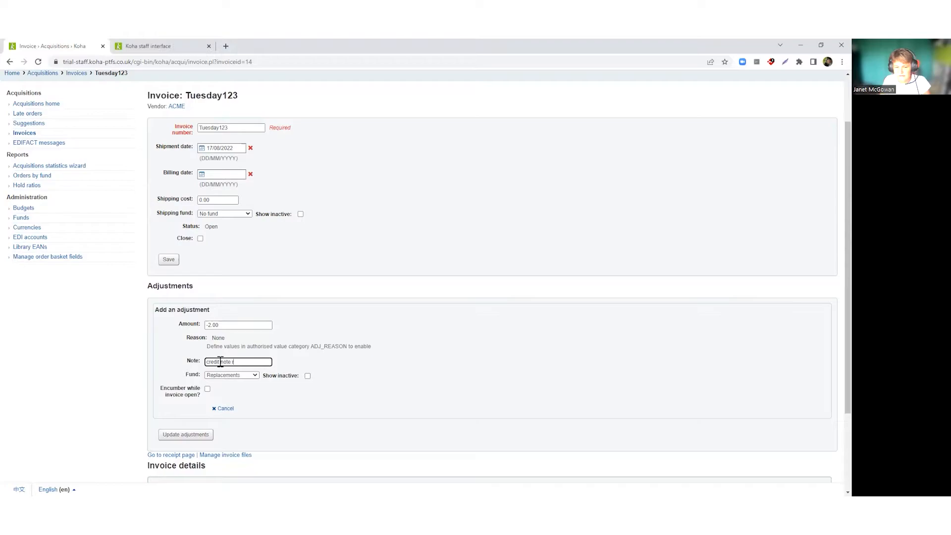
{"action": "type", "text": "eceived"}
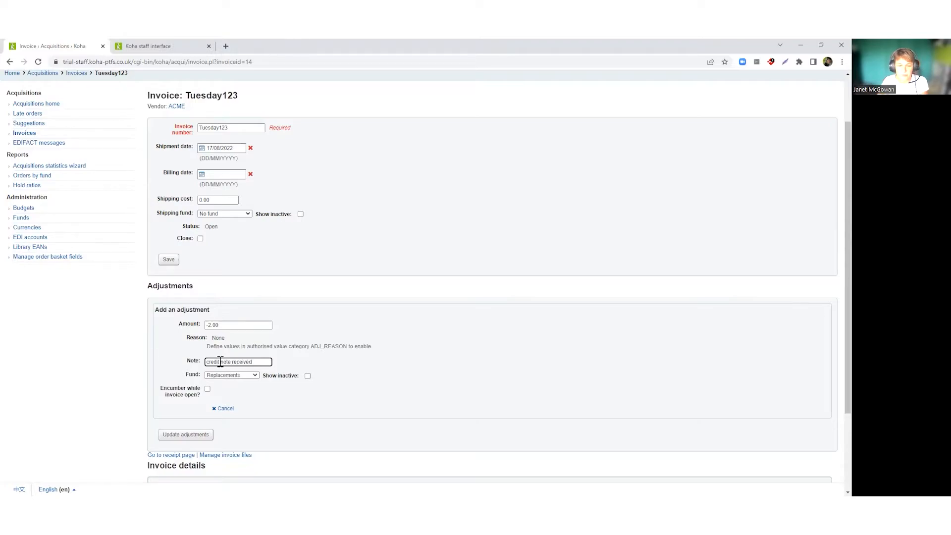
{"action": "left_click", "coordinate": [207, 390]}
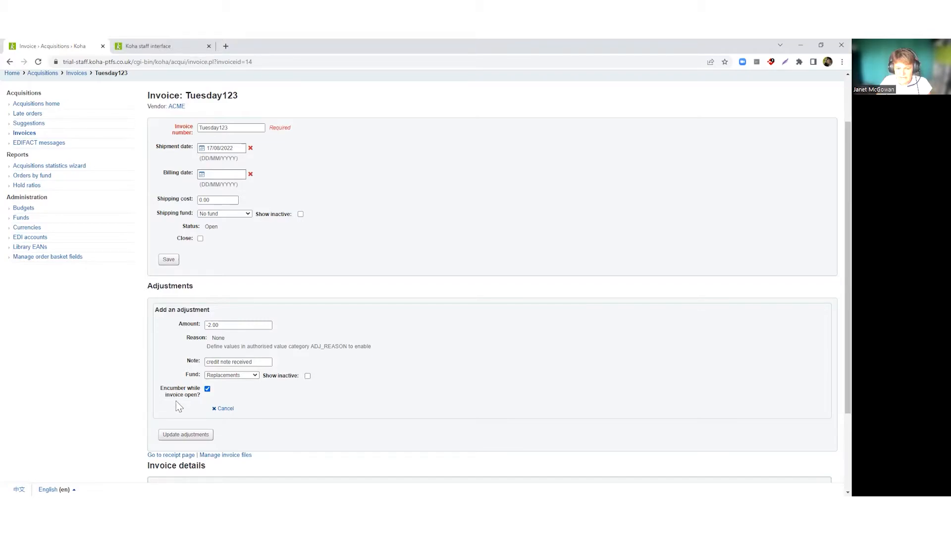
{"action": "left_click", "coordinate": [179, 438]}
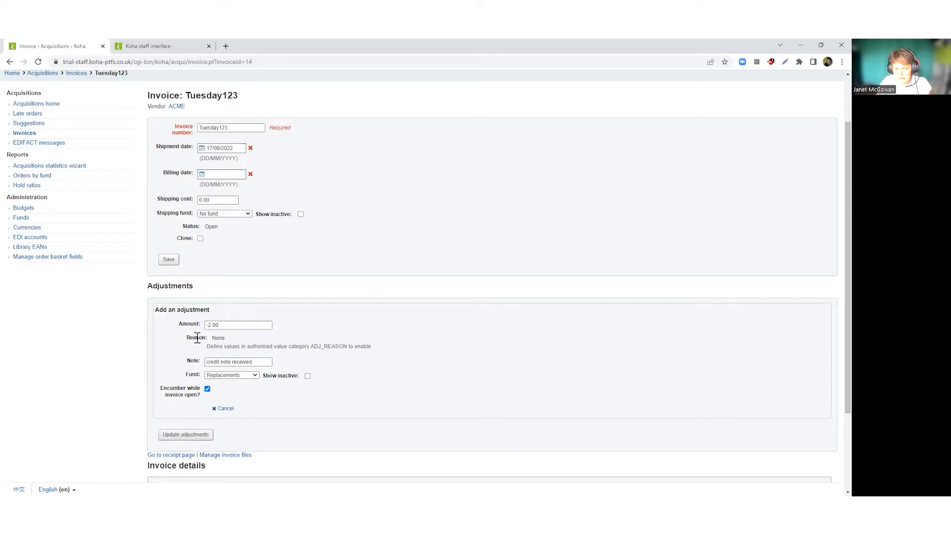
{"action": "left_click", "coordinate": [184, 438]}
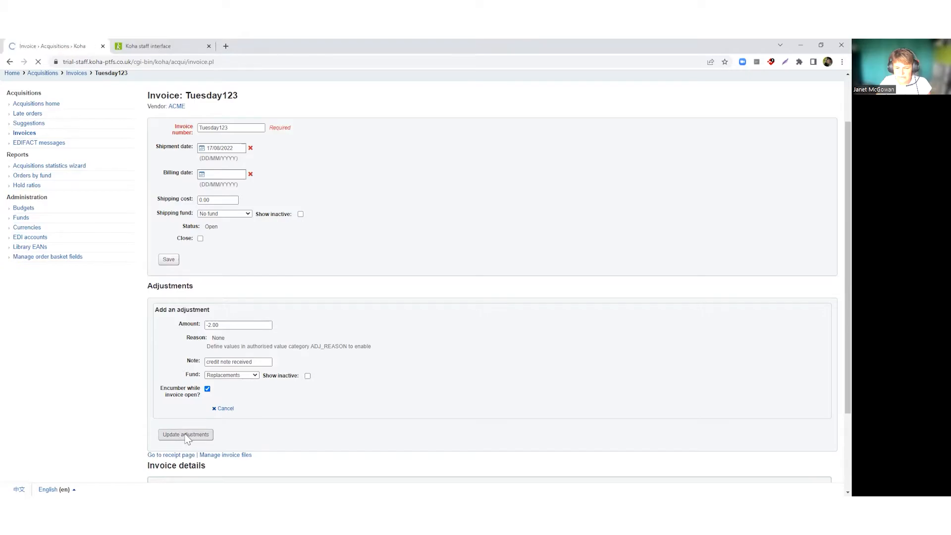
Check the invoice total including adjustments and shipment cost, and mark the invoice as closed and save it
{"action": "scroll", "coordinate": [426, 278], "scroll_direction": "down", "scroll_amount": 1}
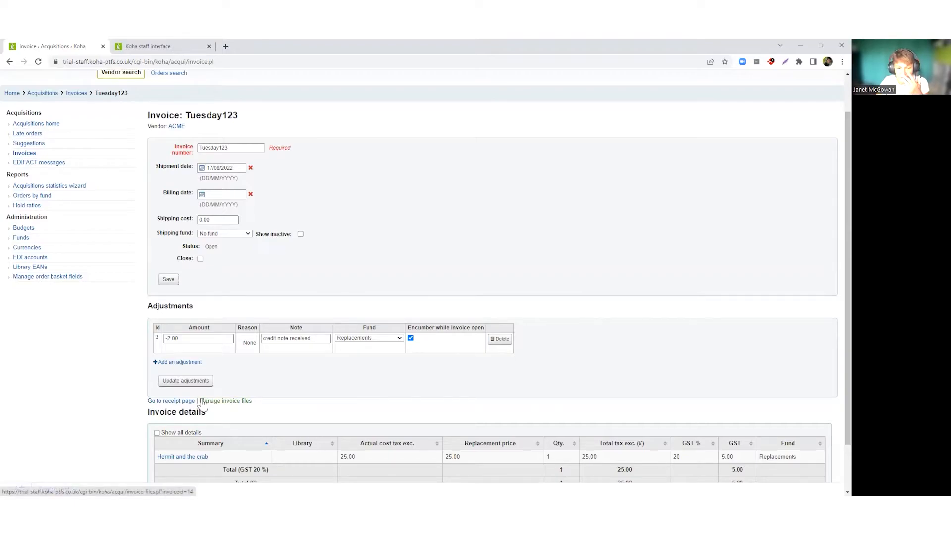
{"action": "scroll", "coordinate": [383, 378], "scroll_direction": "down", "scroll_amount": 1}
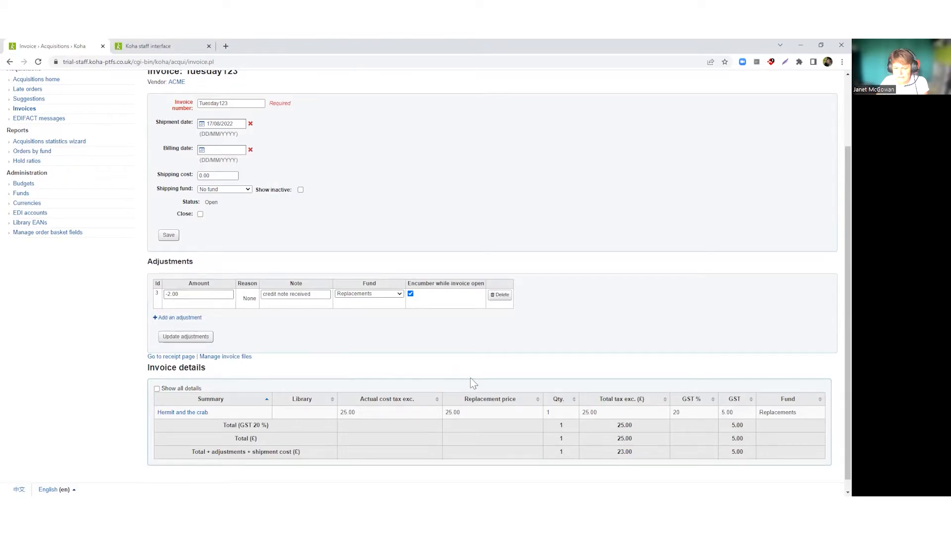
{"action": "scroll", "coordinate": [470, 378], "scroll_direction": "down", "scroll_amount": 1}
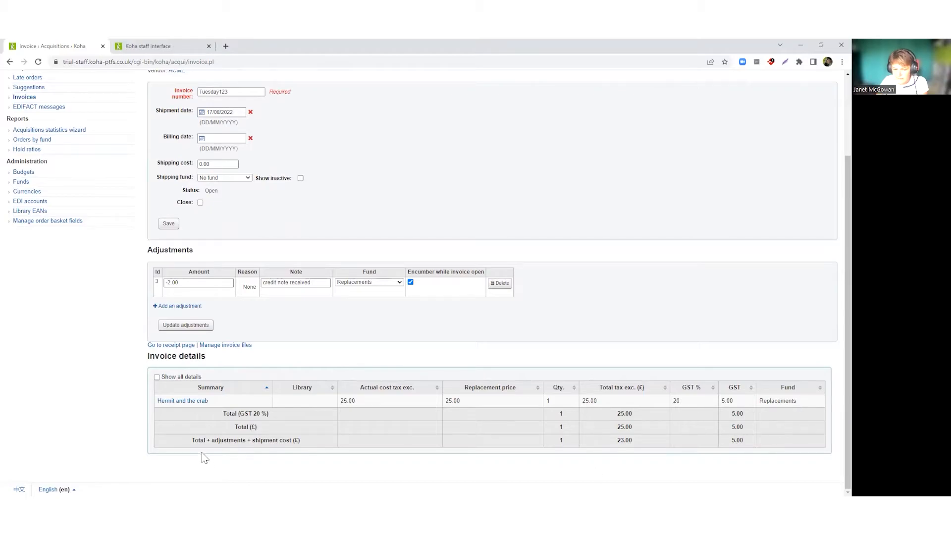
{"action": "left_click_drag", "start_coordinate": [194, 439], "coordinate": [304, 440]}
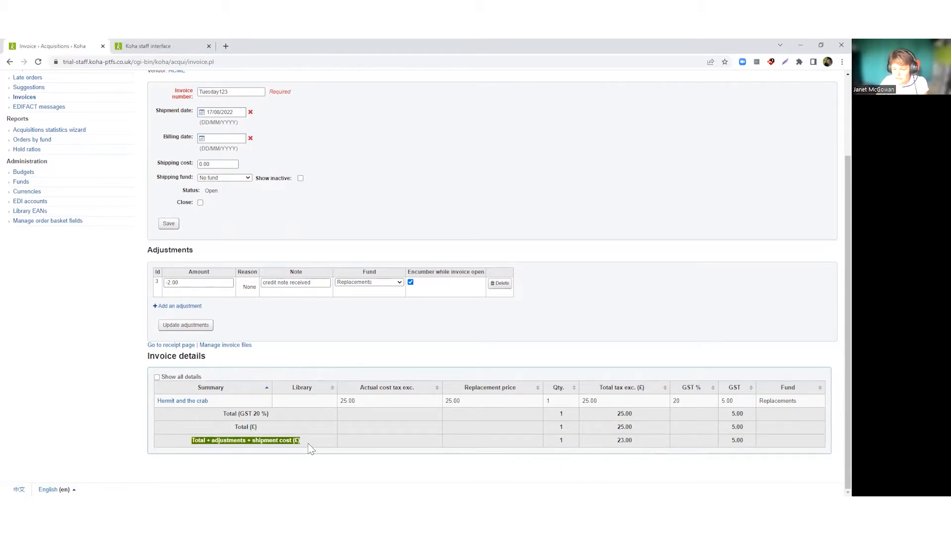
{"action": "left_click", "coordinate": [310, 449]}
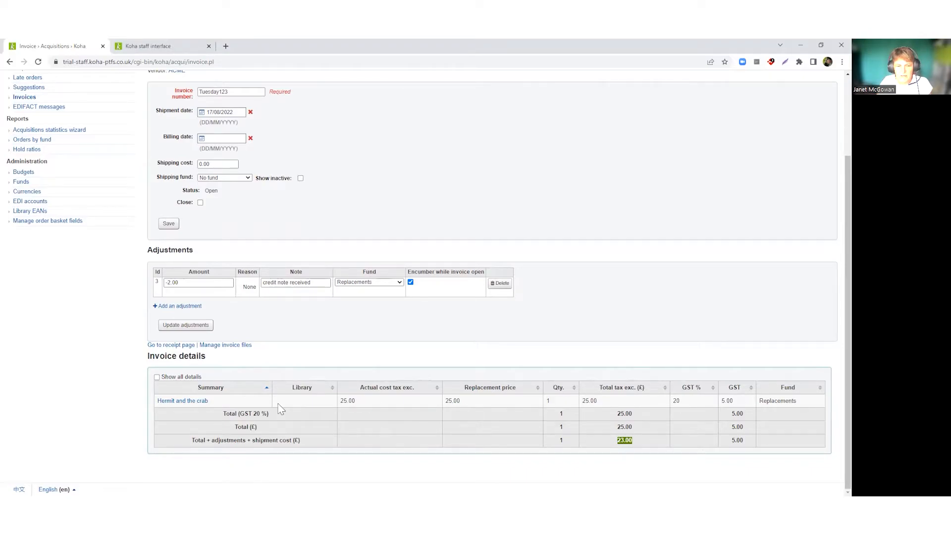
{"action": "left_click", "coordinate": [200, 202]}
{"action": "left_click", "coordinate": [168, 223]}
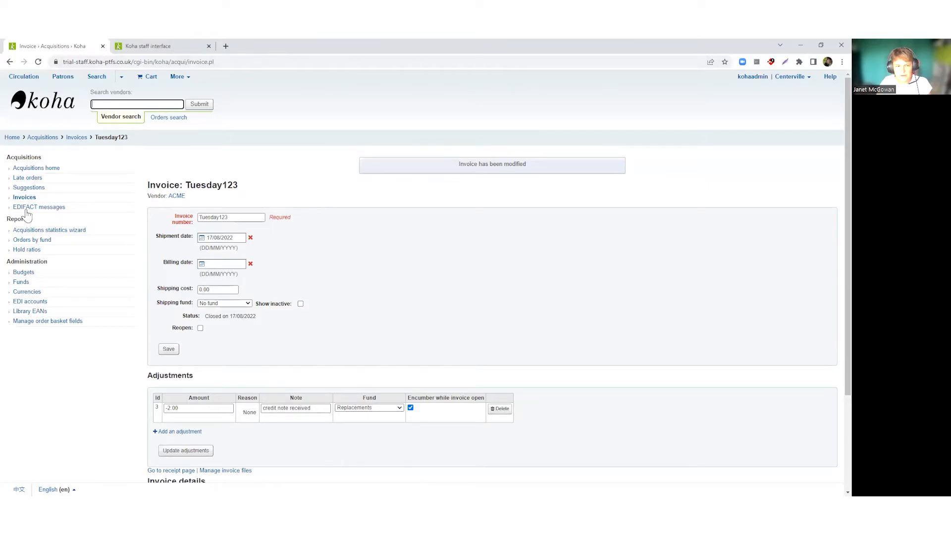
Check the Replacements fund's spent amount and its adjustment entry from the acquisitions home, and open the linked invoice Tuesday123
{"action": "left_click", "coordinate": [46, 170]}
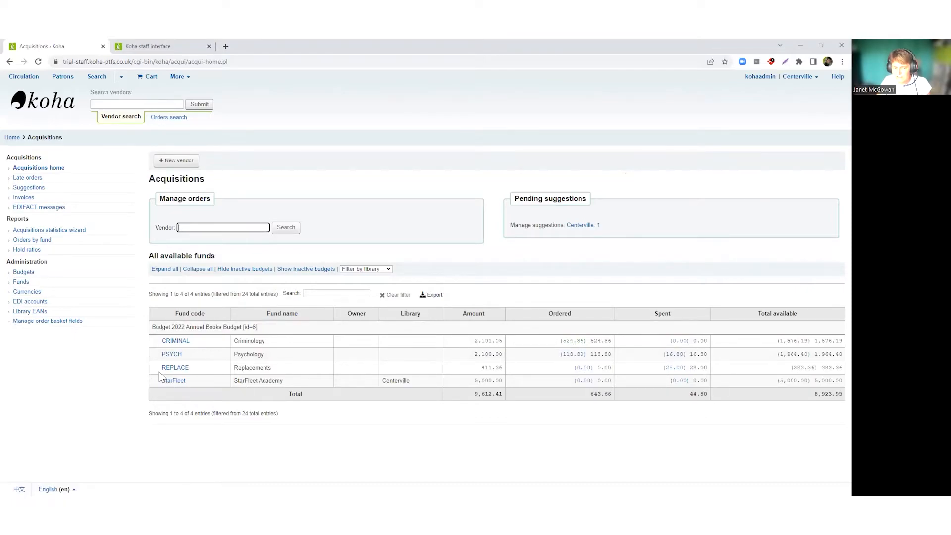
{"action": "left_click_drag", "start_coordinate": [278, 367], "coordinate": [154, 371]}
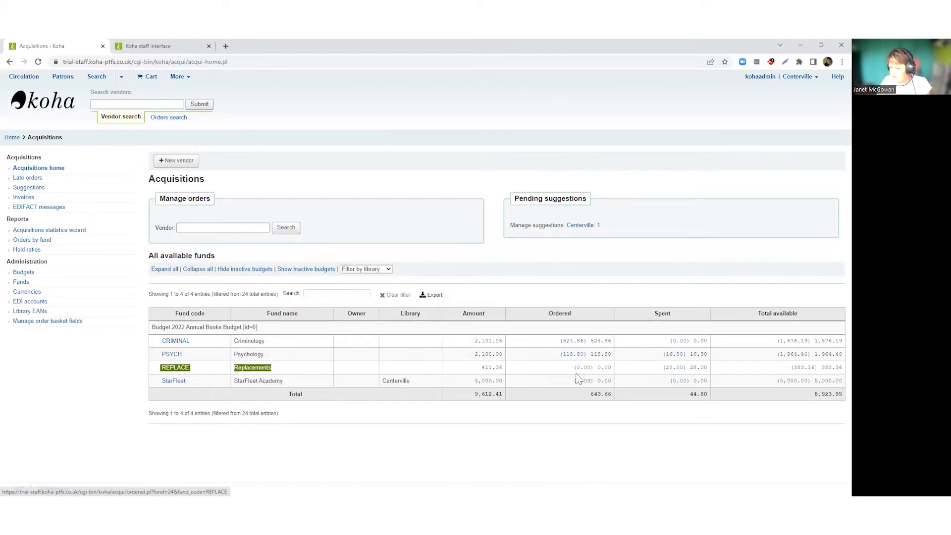
{"action": "left_click", "coordinate": [675, 373]}
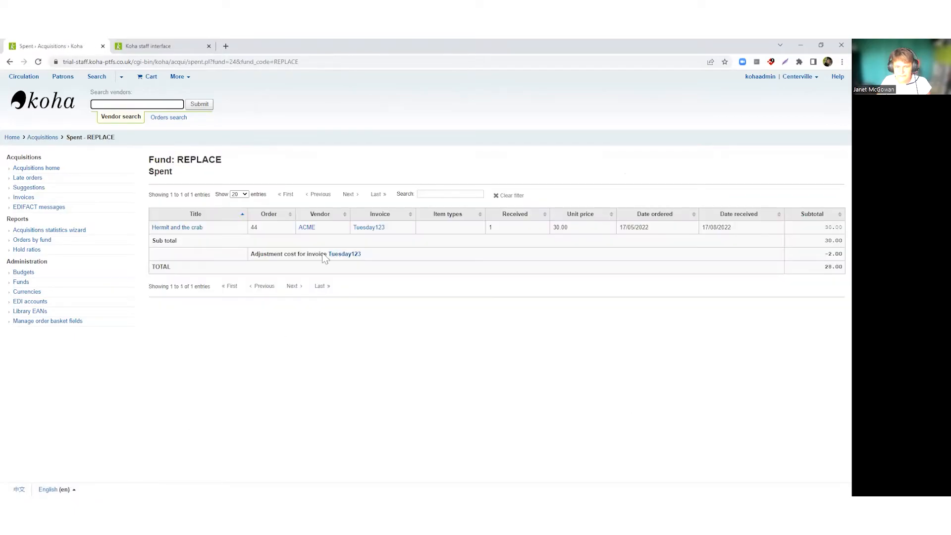
{"action": "double_click", "coordinate": [832, 255]}
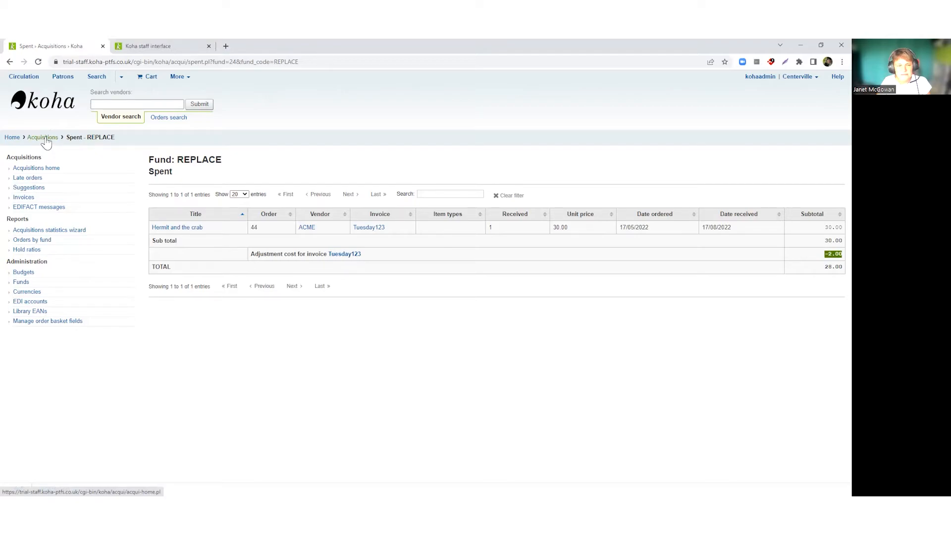
{"action": "left_click", "coordinate": [369, 228]}
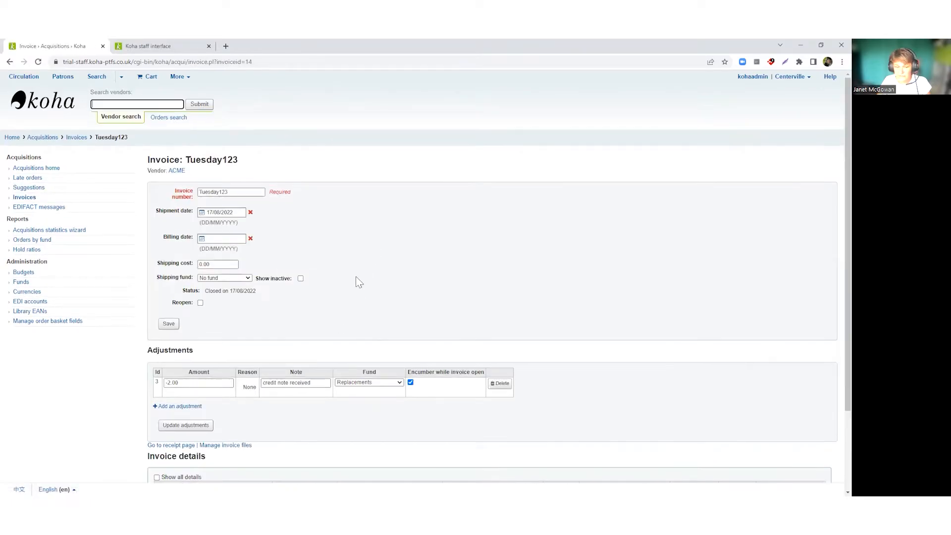
Open a new adjustment form on the invoice and copy the authorised value category name ADJ_REASON from its Reason hint
{"action": "scroll", "coordinate": [272, 332], "scroll_direction": "down", "scroll_amount": 3}
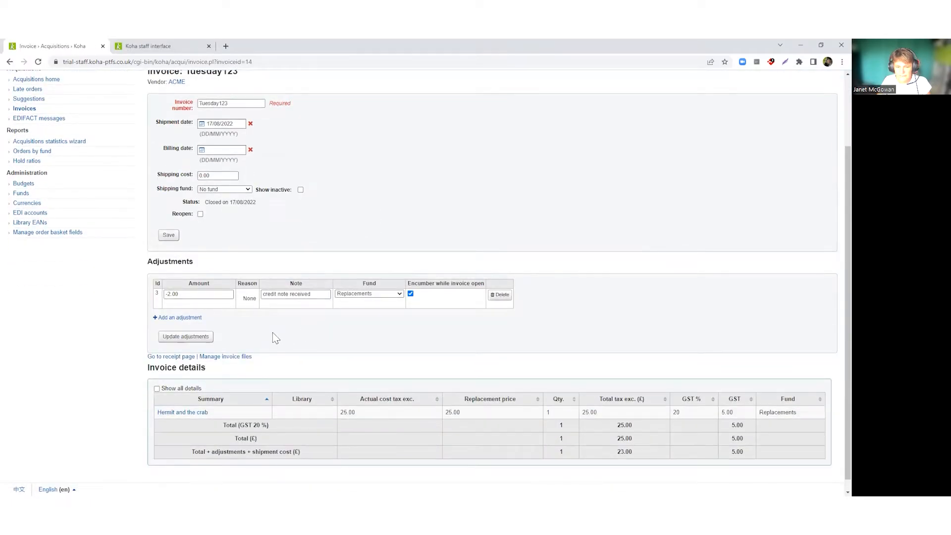
{"action": "left_click", "coordinate": [168, 322]}
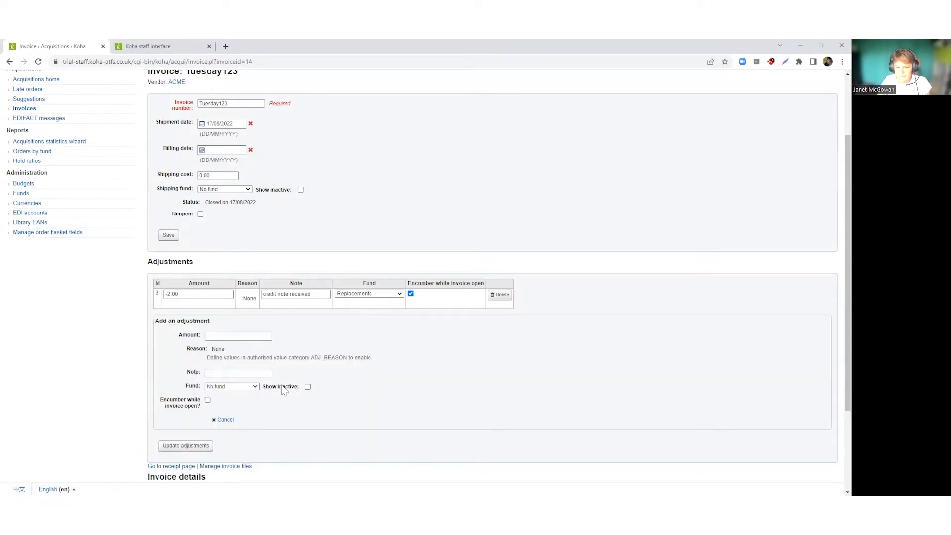
{"action": "left_click_drag", "start_coordinate": [185, 346], "coordinate": [372, 358]}
{"action": "left_click", "coordinate": [235, 359]}
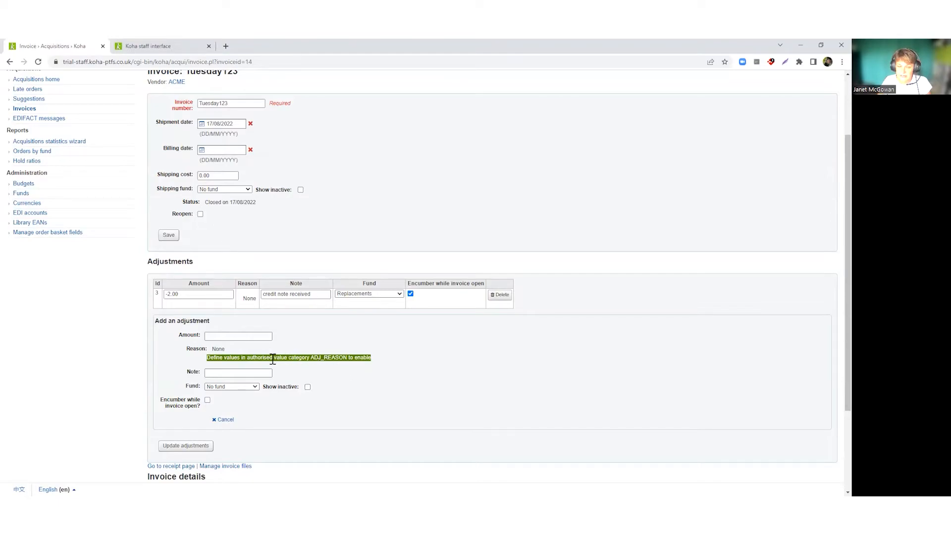
{"action": "left_click", "coordinate": [258, 360]}
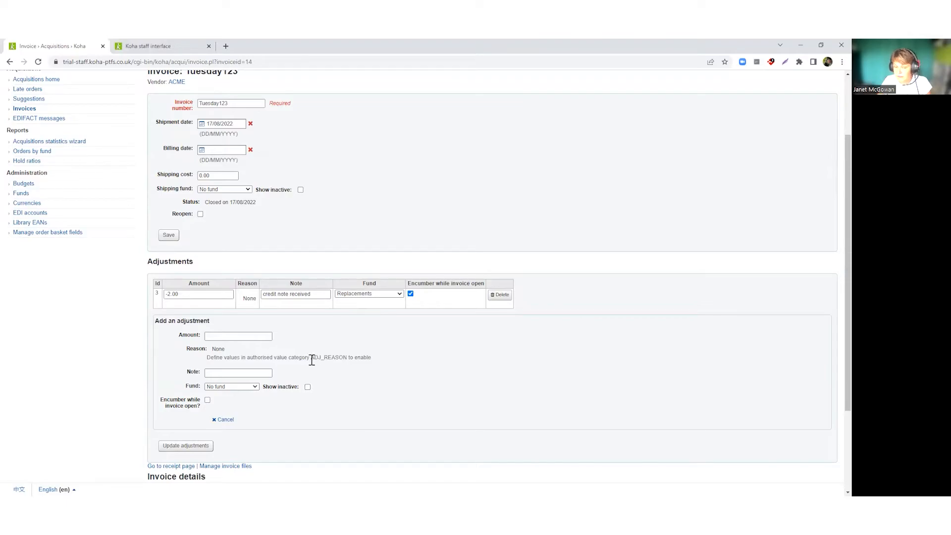
{"action": "left_click_drag", "start_coordinate": [311, 359], "coordinate": [350, 358]}
{"action": "key", "text": "ctrl+c"}
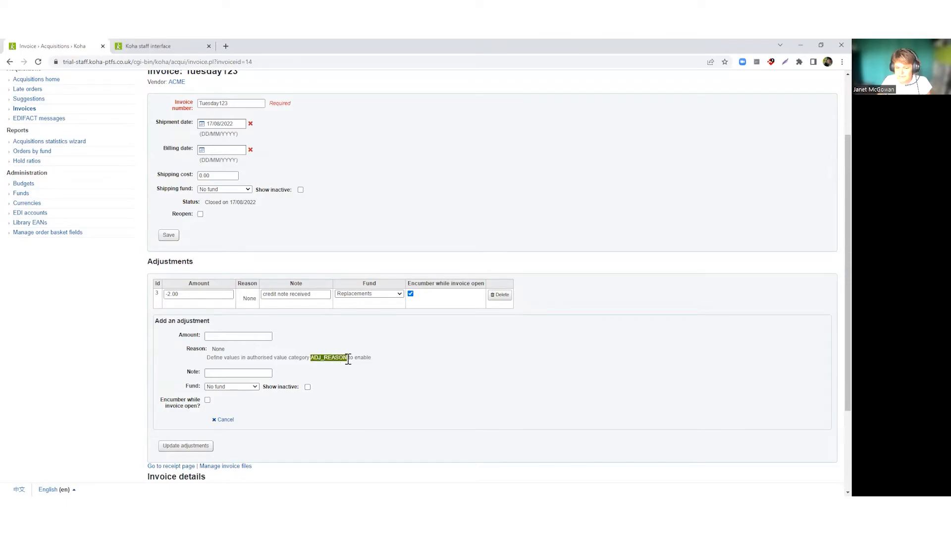
{"action": "left_click", "coordinate": [334, 357]}
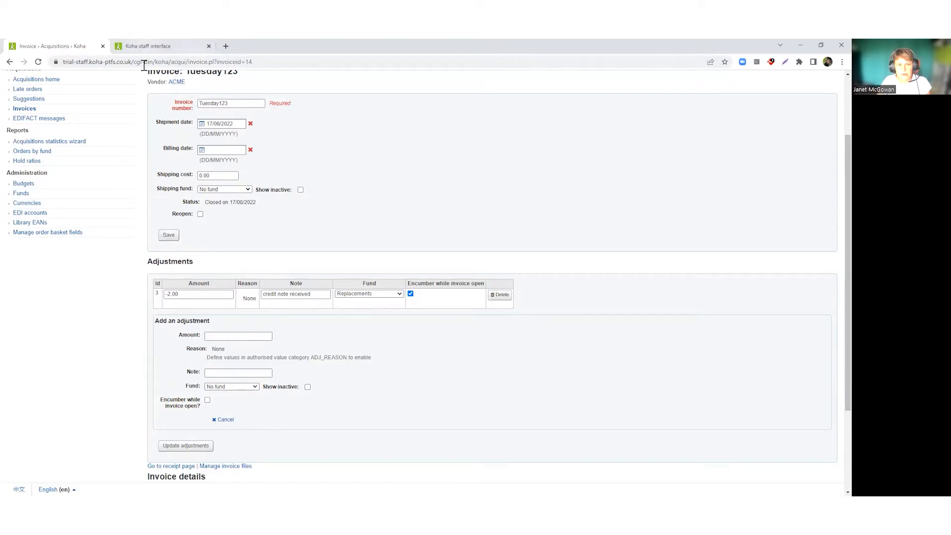
Create the authorized value category ADJ_REASON in Koha administration, using the copied name
{"action": "left_click", "coordinate": [155, 48]}
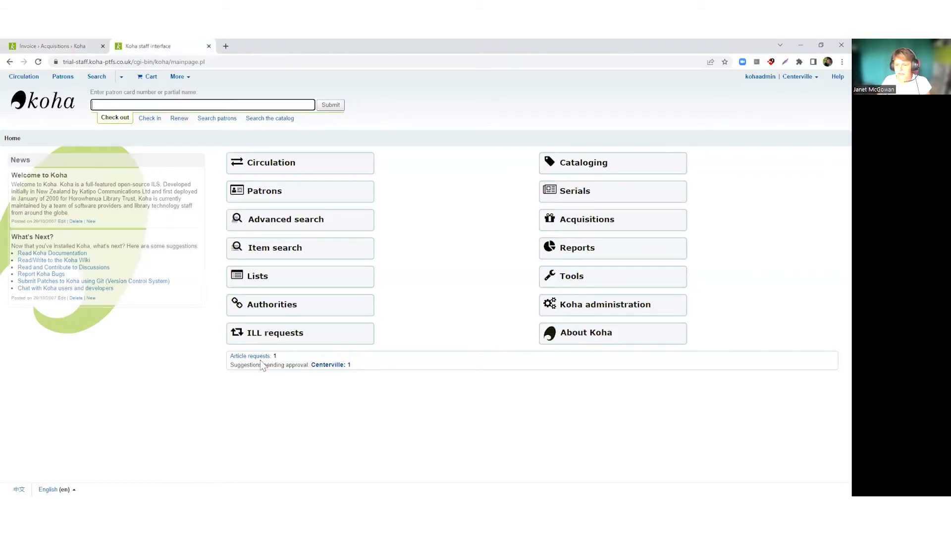
{"action": "left_click", "coordinate": [609, 308]}
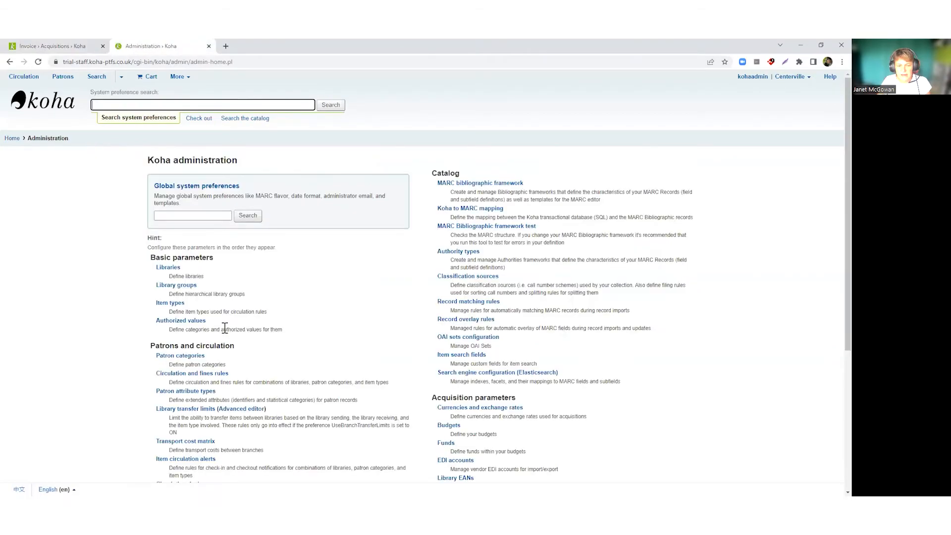
{"action": "left_click", "coordinate": [187, 322]}
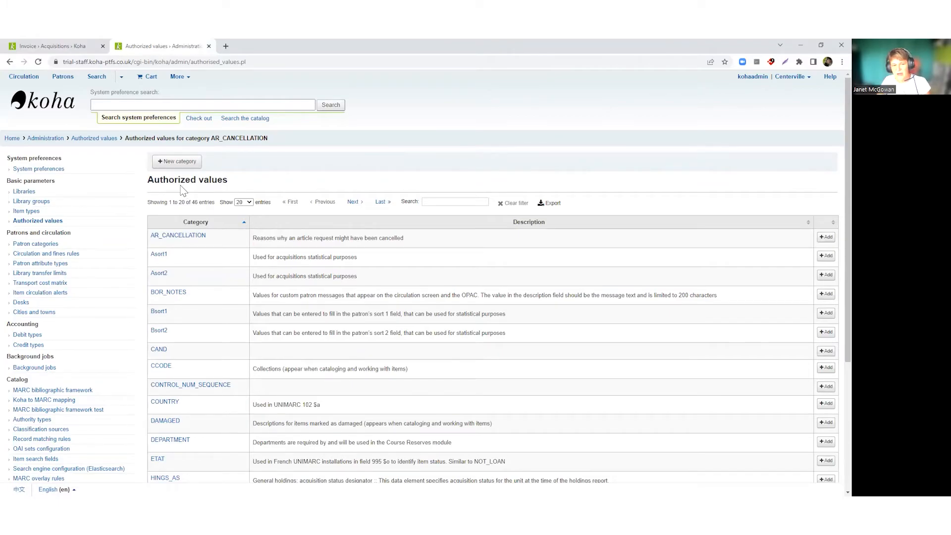
{"action": "left_click", "coordinate": [178, 162]}
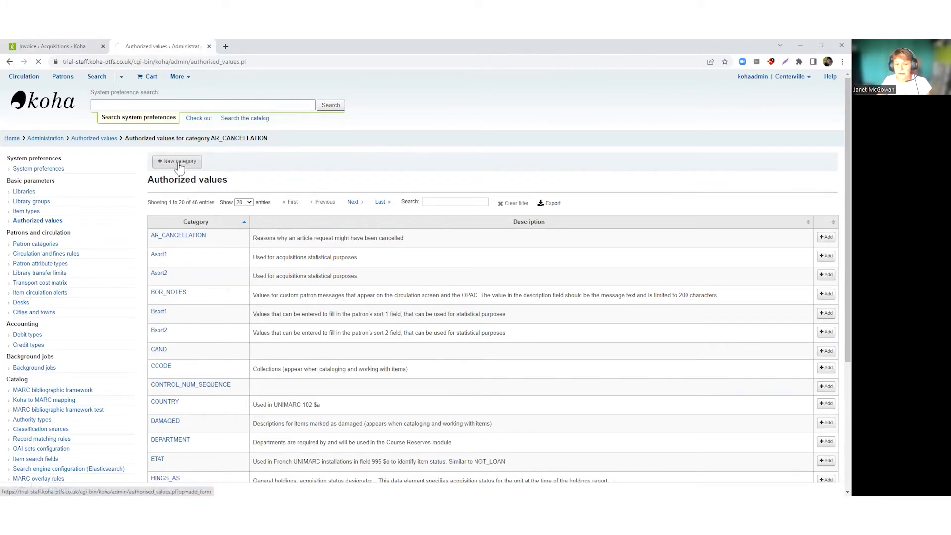
{"action": "key", "text": "ctrl+v"}
{"action": "left_click", "coordinate": [158, 211]}
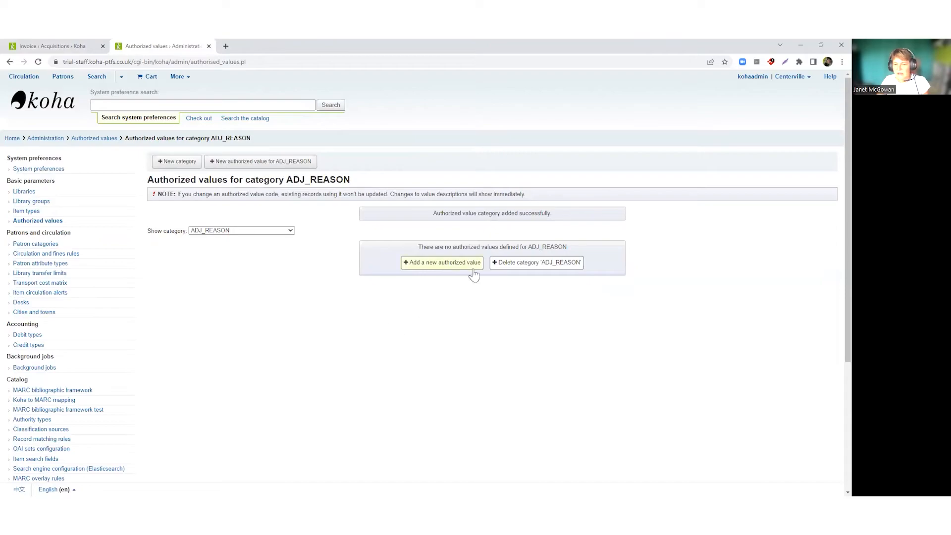
Add the authorized value CREDIT with the description "Credit" to the ADJ_REASON category and save it
{"action": "left_click", "coordinate": [431, 266]}
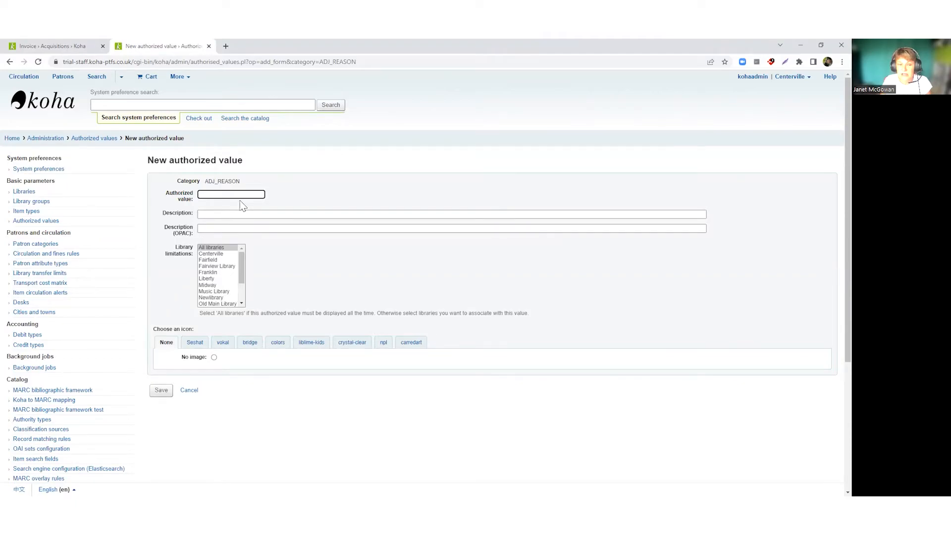
{"action": "type", "text": "CREDIT"}
{"action": "key", "text": "Tab"}
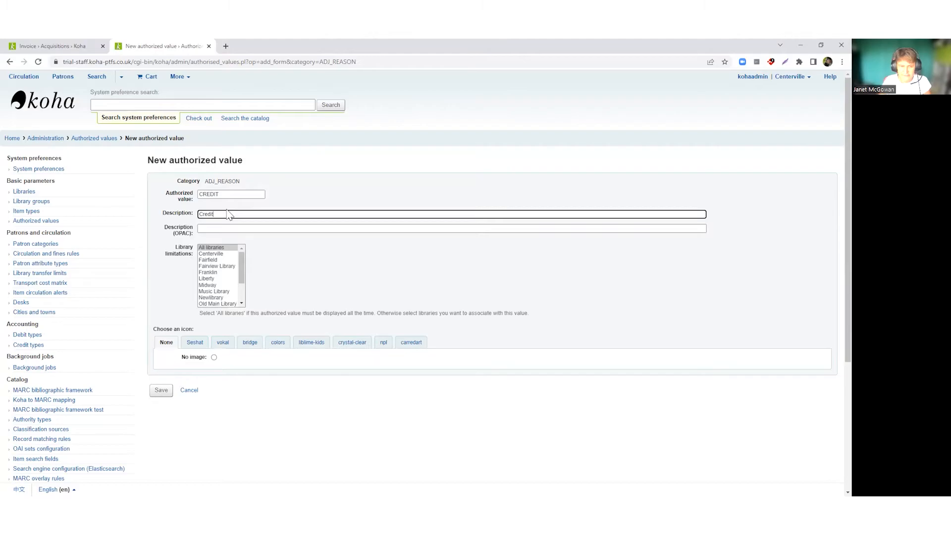
{"action": "left_click", "coordinate": [161, 391]}
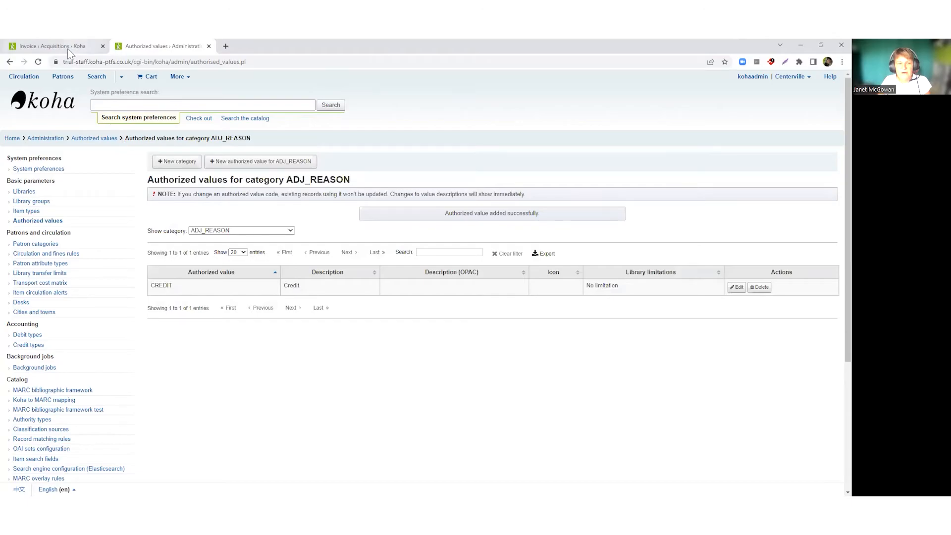
Return to invoice Tuesday123, save it again to reload its data, and check the Reason column of the adjustments
{"action": "left_click", "coordinate": [67, 48]}
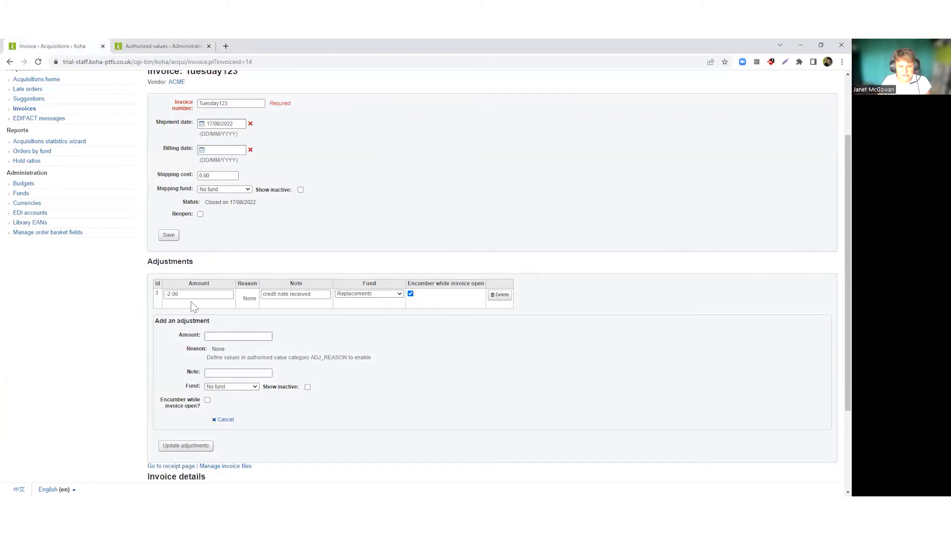
{"action": "left_click", "coordinate": [168, 236]}
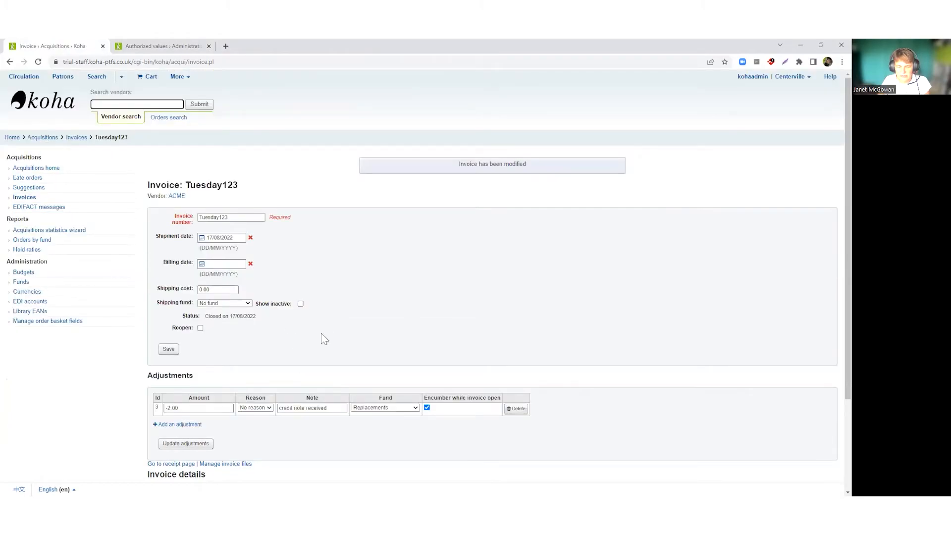
{"action": "scroll", "coordinate": [324, 327], "scroll_direction": "down", "scroll_amount": 1}
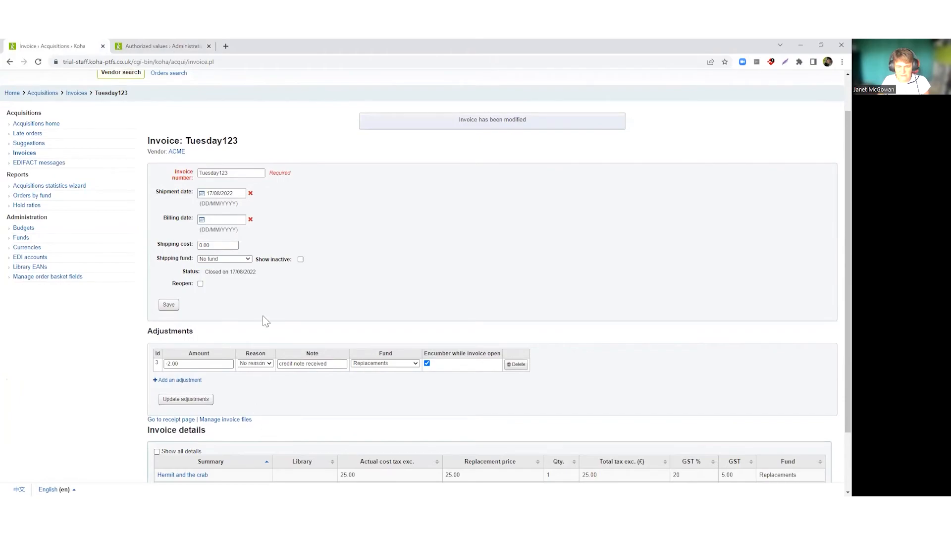
{"action": "scroll", "coordinate": [237, 262], "scroll_direction": "down", "scroll_amount": 2}
{"action": "left_click_drag", "start_coordinate": [149, 261], "coordinate": [265, 283]}
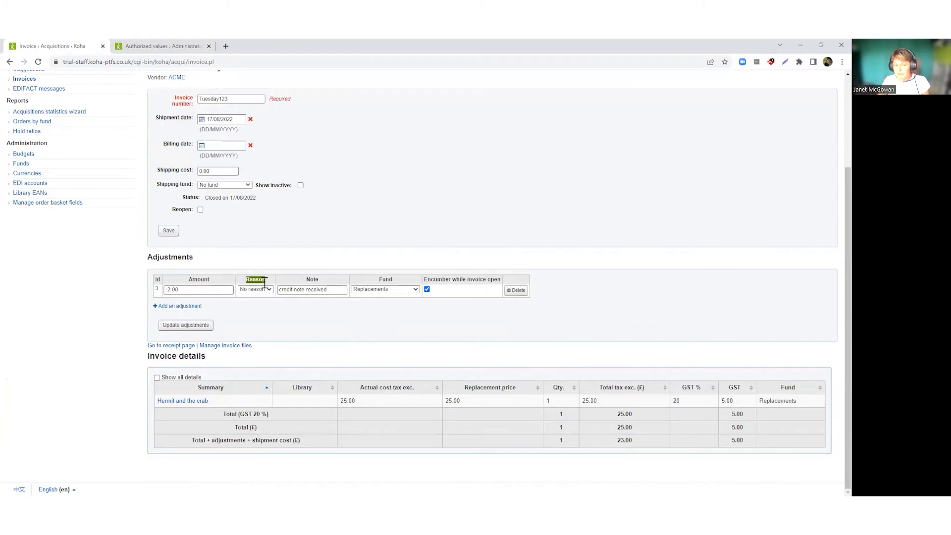
{"action": "left_click", "coordinate": [250, 321]}
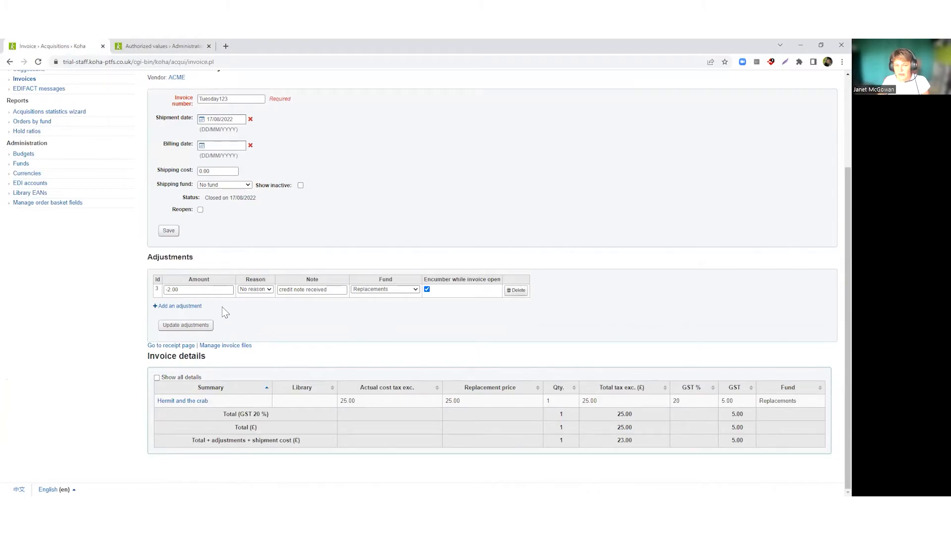
Set the reason of the -2.00 credit note adjustment to Credit and update the adjustments
{"action": "left_click", "coordinate": [271, 292]}
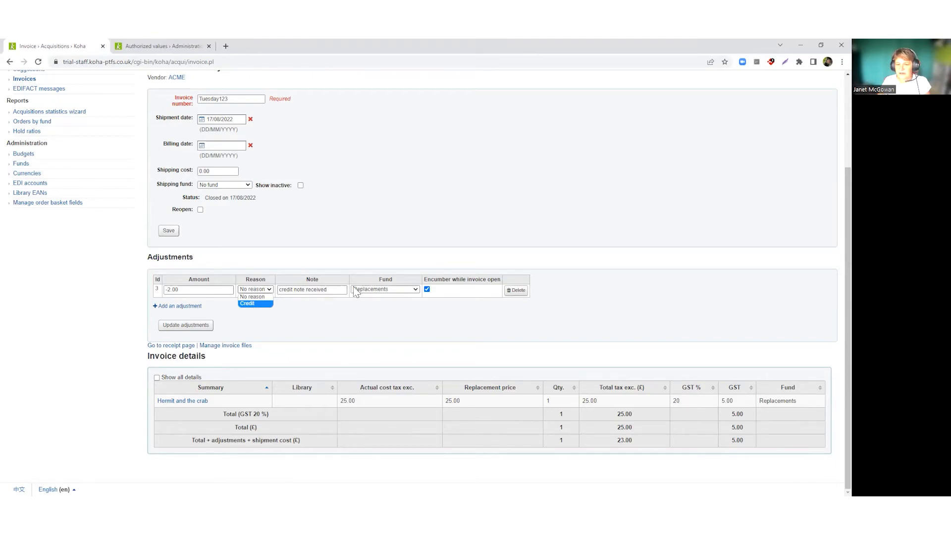
{"action": "left_click_drag", "start_coordinate": [336, 293], "coordinate": [276, 296]}
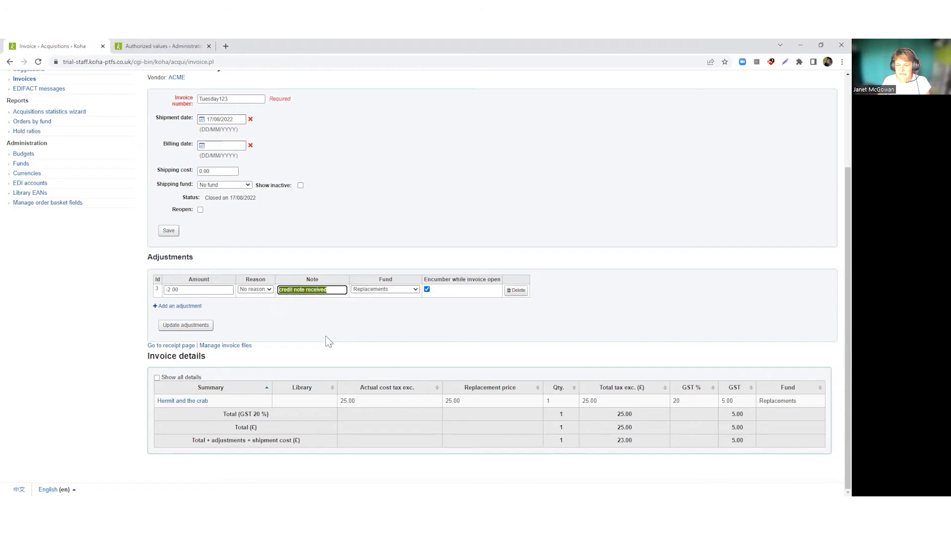
{"action": "left_click", "coordinate": [266, 290]}
{"action": "left_click", "coordinate": [251, 304]}
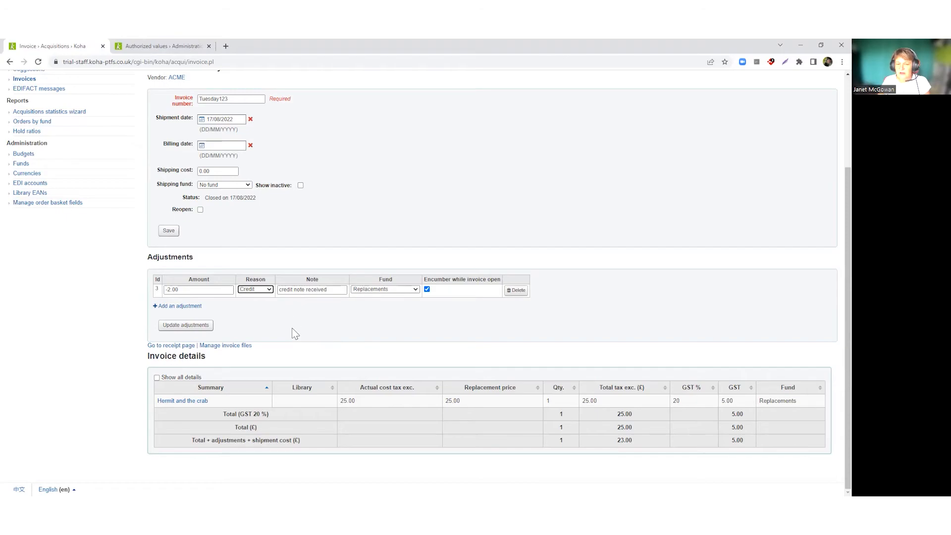
{"action": "left_click", "coordinate": [180, 325]}
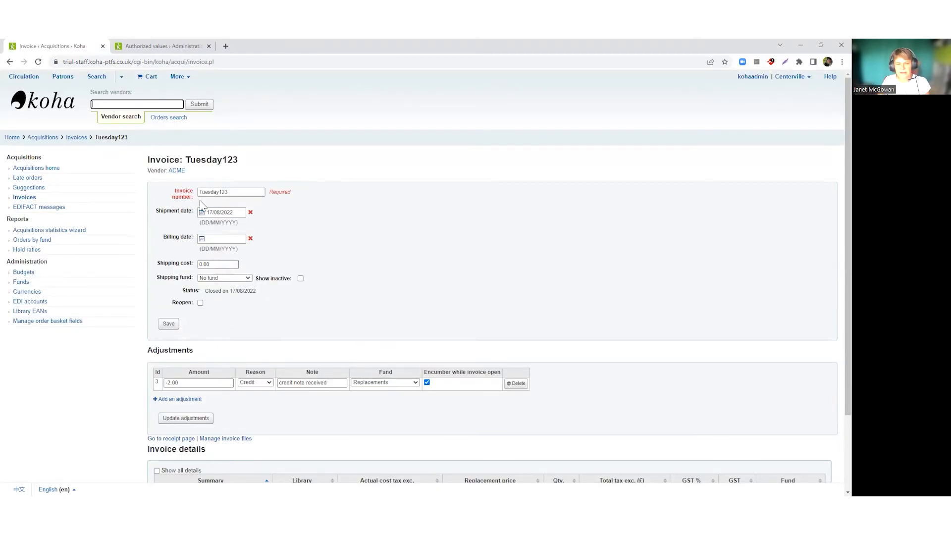
Start another invoice adjustment with an amount of 2.00 and the note "Extra charge applied"
{"action": "scroll", "coordinate": [477, 300], "scroll_direction": "down", "scroll_amount": 2}
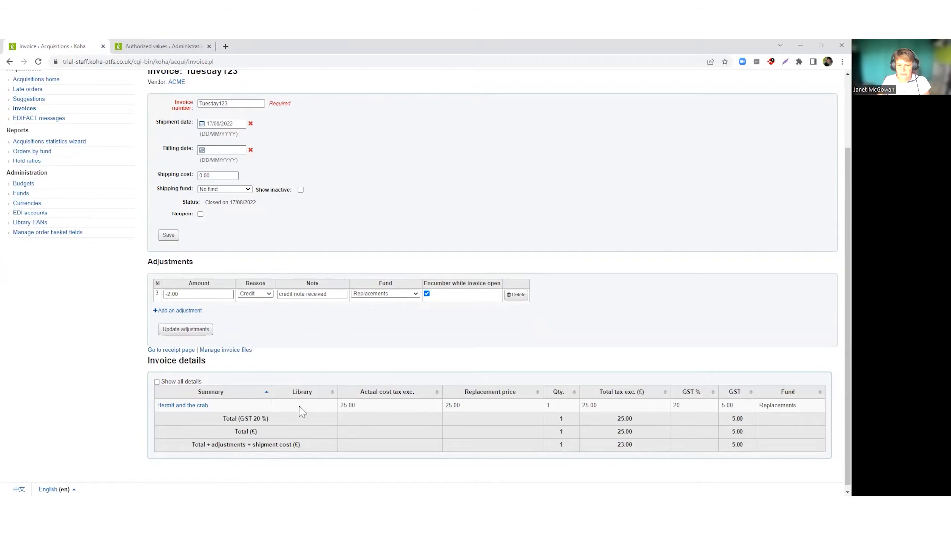
{"action": "left_click", "coordinate": [171, 311]}
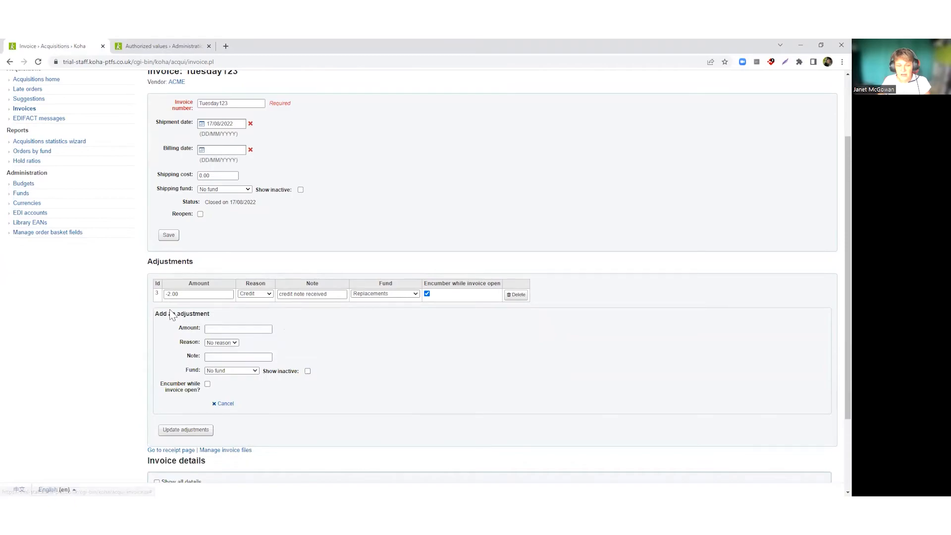
{"action": "left_click", "coordinate": [220, 328]}
{"action": "type", "text": "2"}
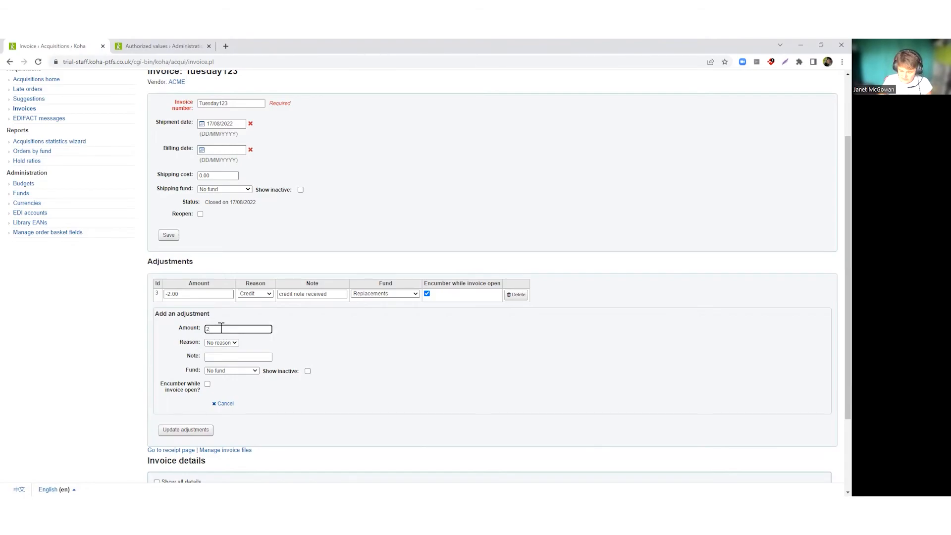
{"action": "type", "text": "0.00"}
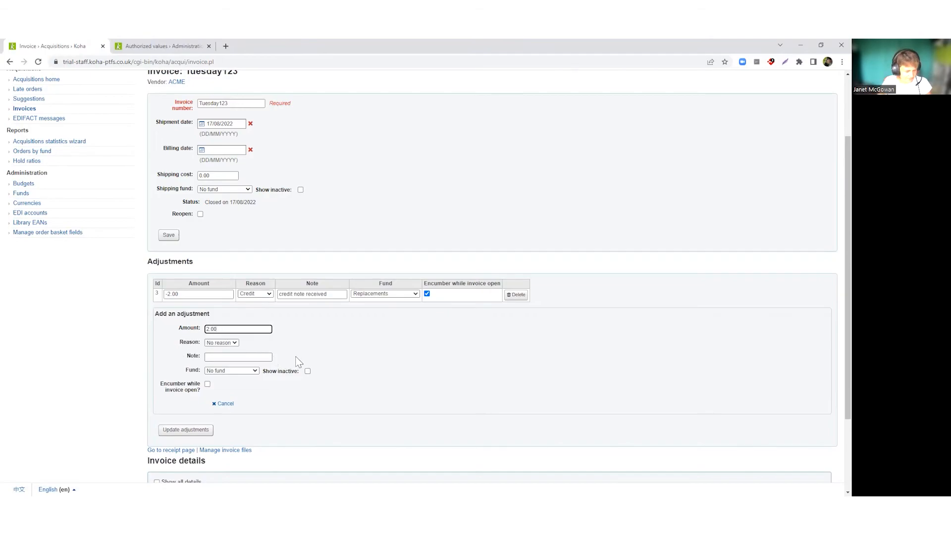
{"action": "left_click", "coordinate": [230, 356]}
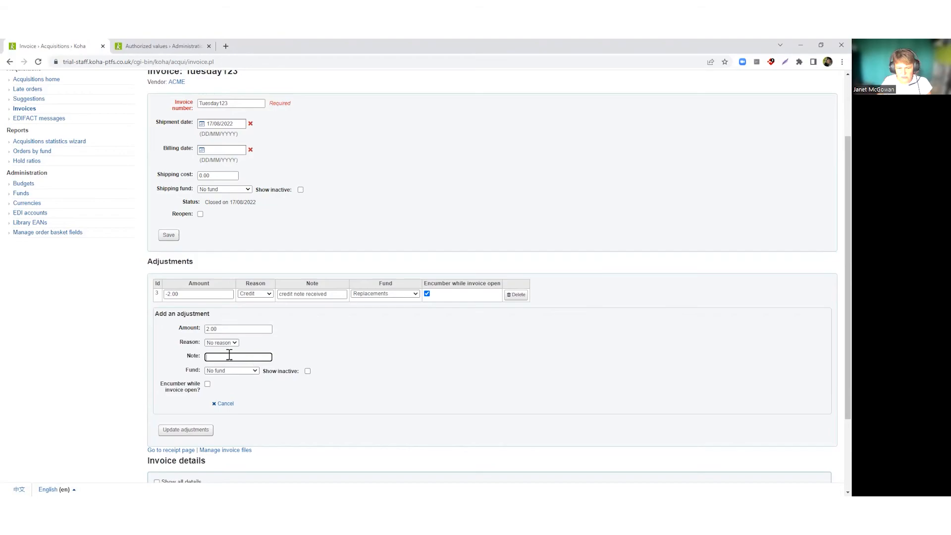
{"action": "type", "text": "Extra cha"}
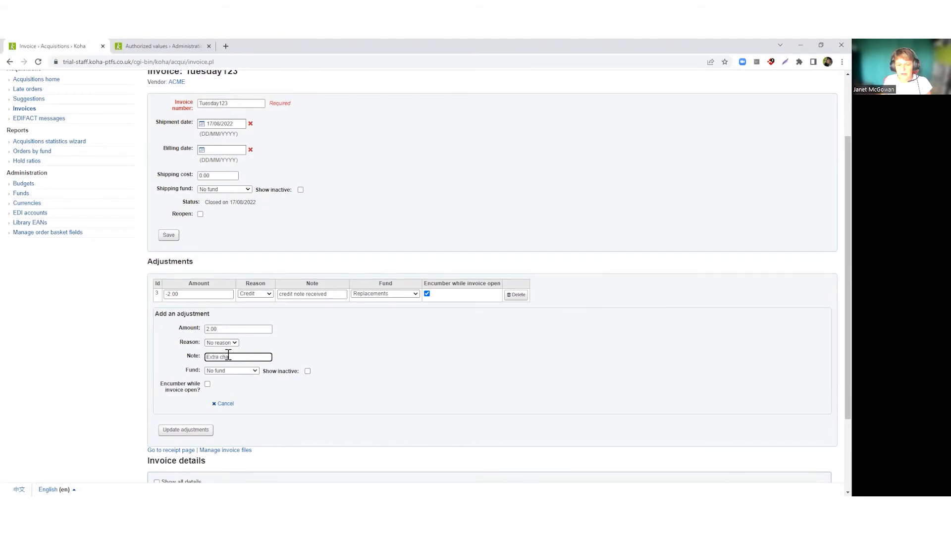
{"action": "type", "text": "rge applied"}
Charge the new adjustment to the Replacements fund, update the adjustments, and check the total including adjustments and shipment cost
{"action": "left_click", "coordinate": [247, 372]}
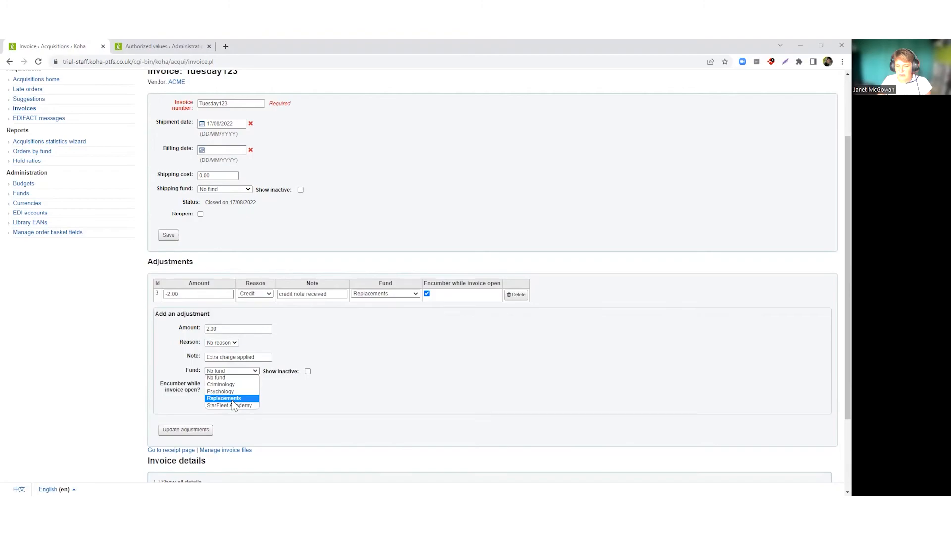
{"action": "left_click", "coordinate": [231, 399]}
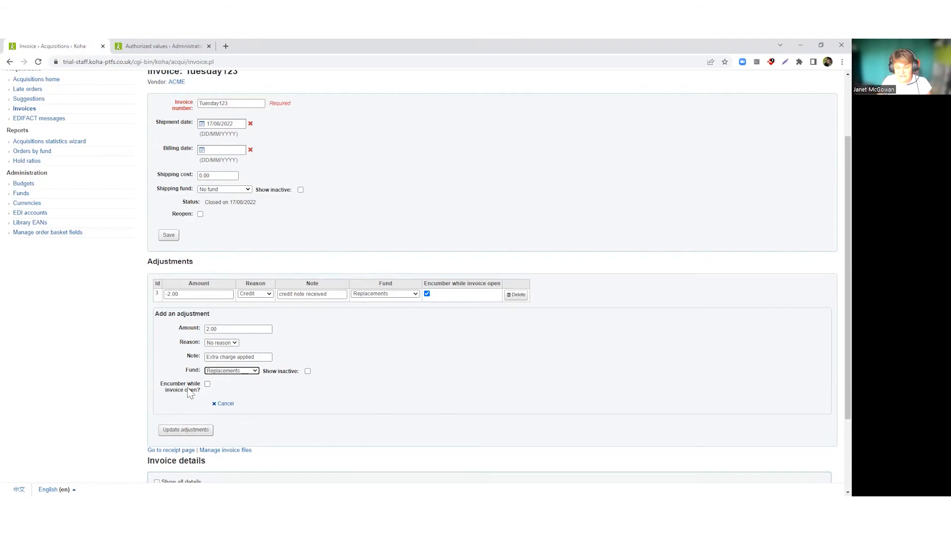
{"action": "left_click", "coordinate": [189, 430]}
{"action": "scroll", "coordinate": [483, 326], "scroll_direction": "down", "scroll_amount": 1}
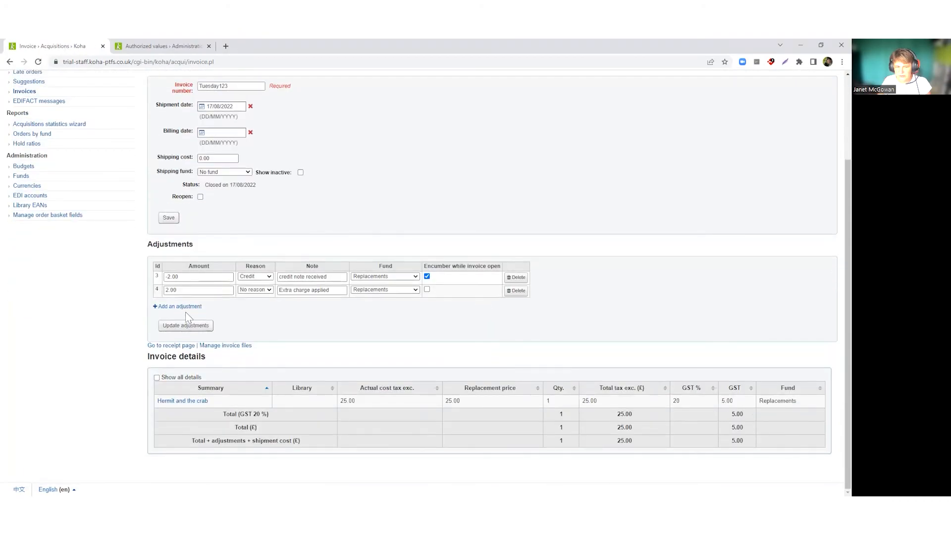
{"action": "left_click_drag", "start_coordinate": [191, 443], "coordinate": [303, 443]}
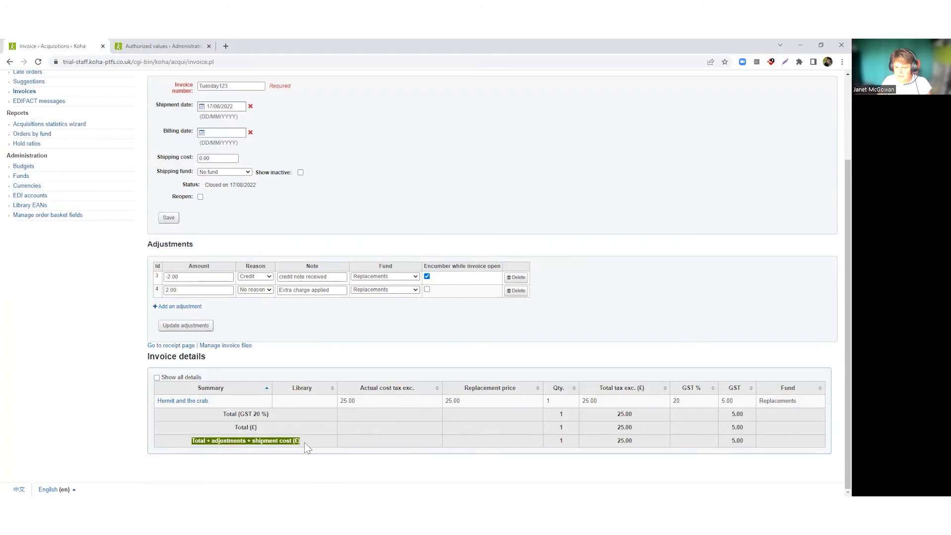